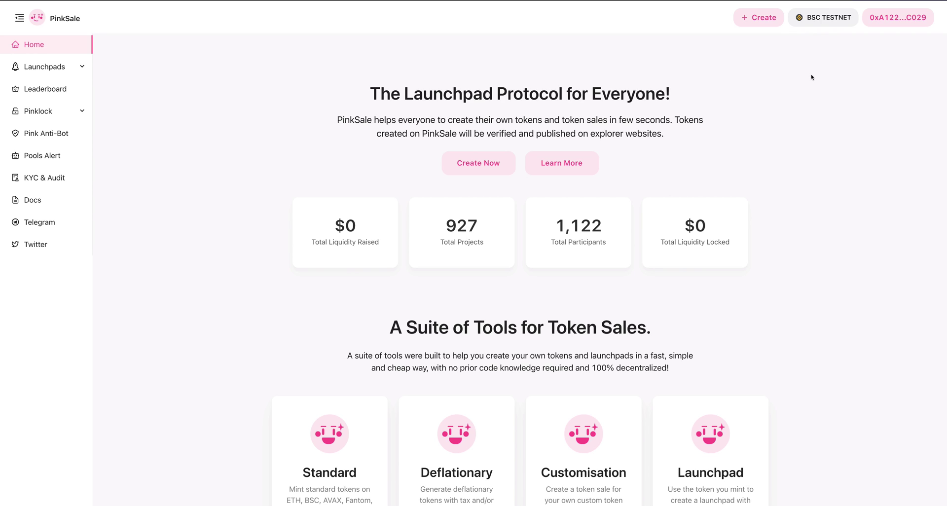
Create a new launchpad with the verified Baby Pip (BPIP) token and proceed to DeFi Launchpad Info
mouse_move(767, 22)
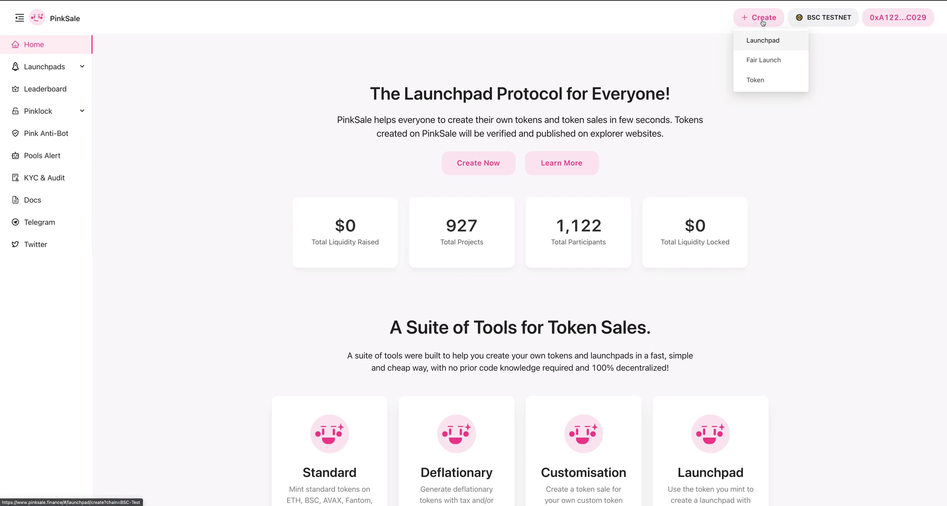
left_click(45, 67)
left_click(52, 89)
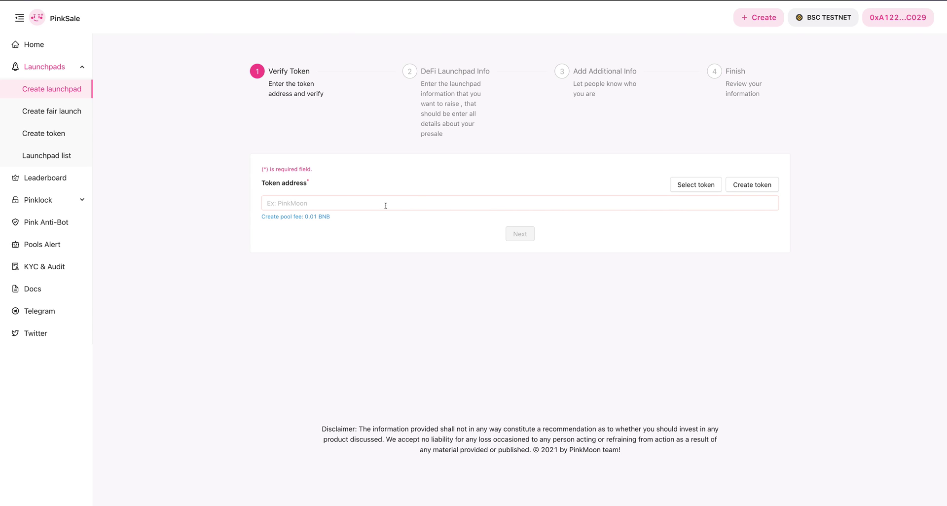
left_click(703, 185)
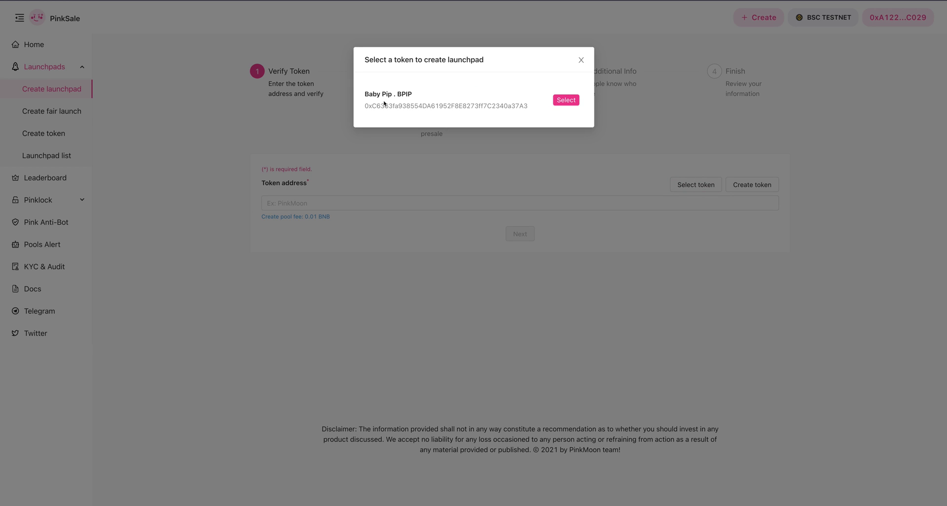
left_click(566, 100)
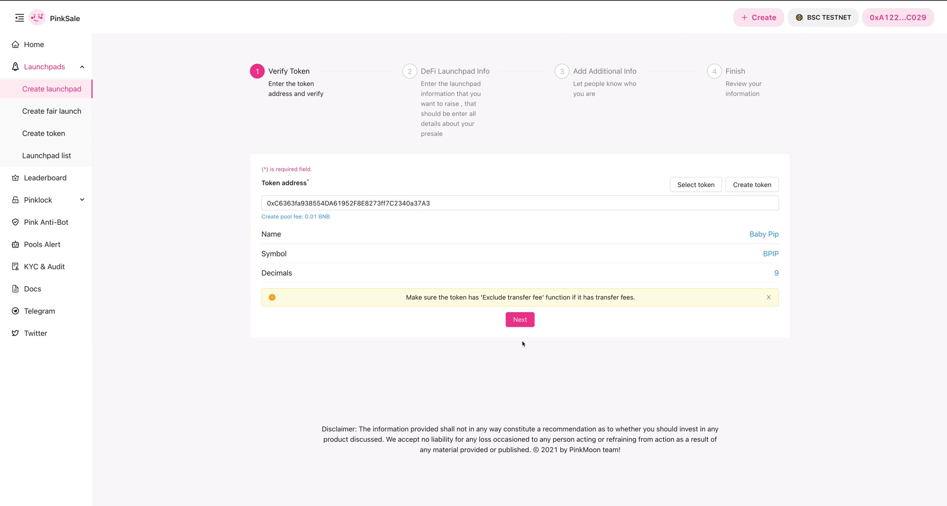
left_click(520, 320)
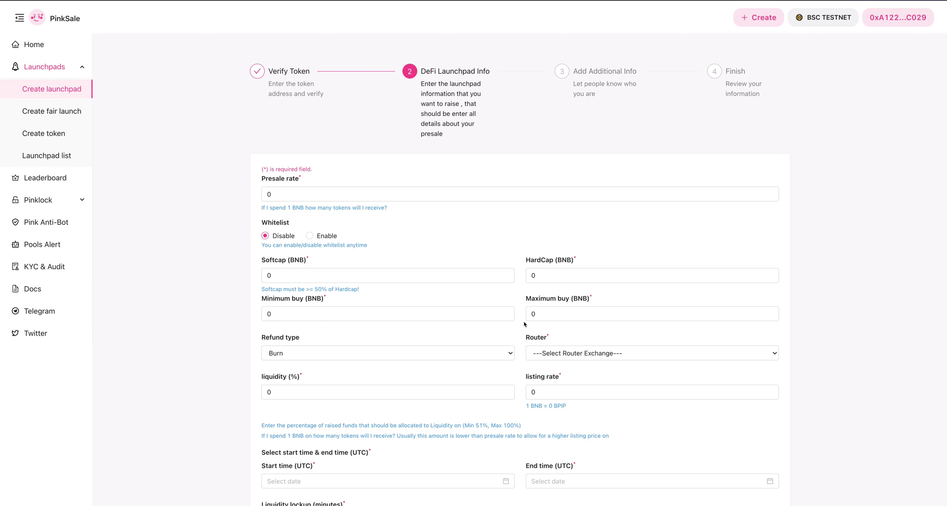
Set the presale rate to 1000 and the listing rate to 850
scroll(498, 222, "down", 3)
scroll(498, 222, "up", 2)
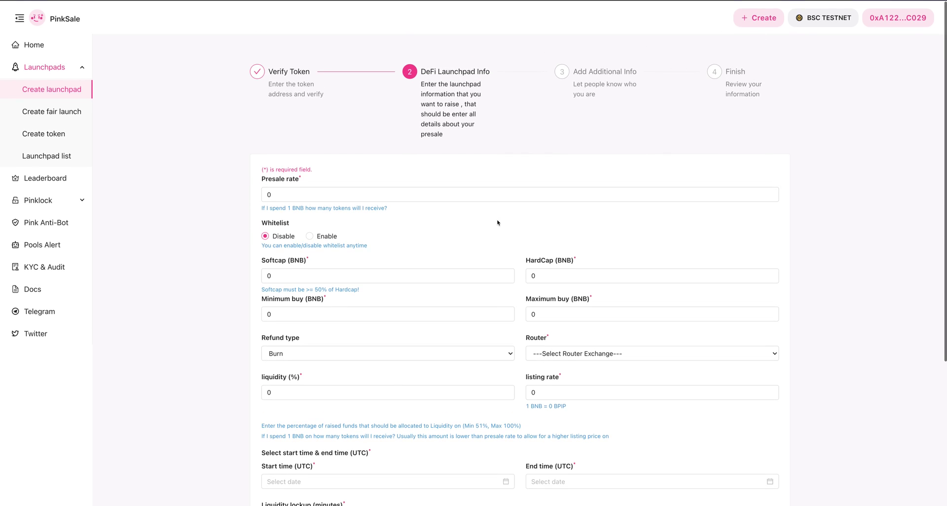
scroll(497, 220, "down", 2)
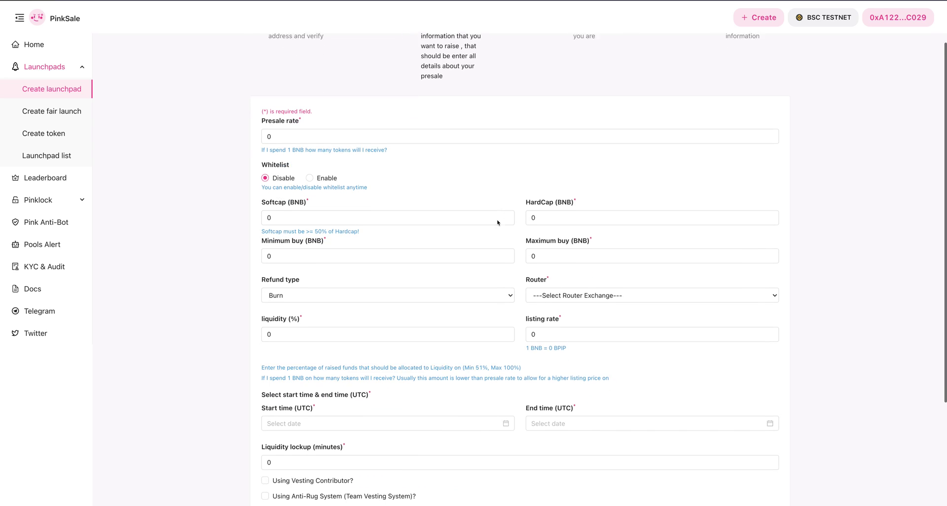
right_click(280, 131)
left_click(276, 130)
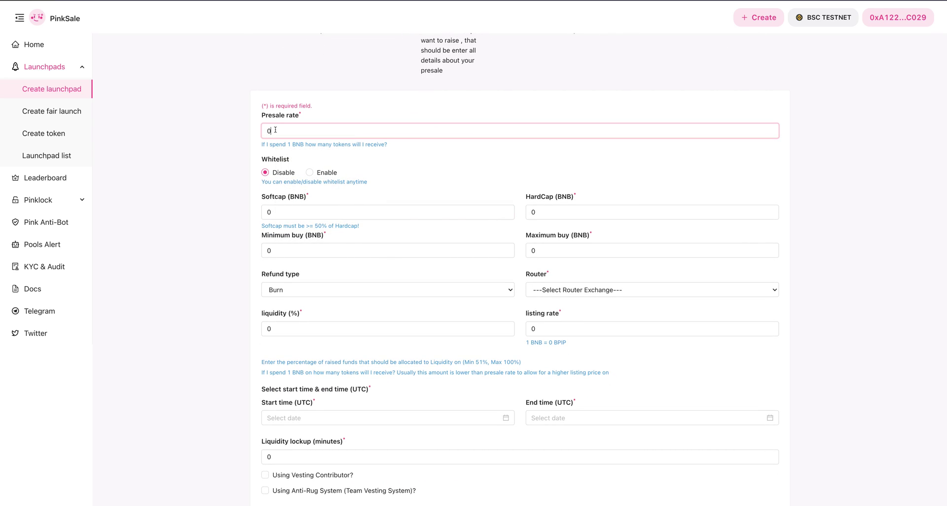
key("BackSpace")
type("1000")
left_click(546, 327)
key("BackSpace")
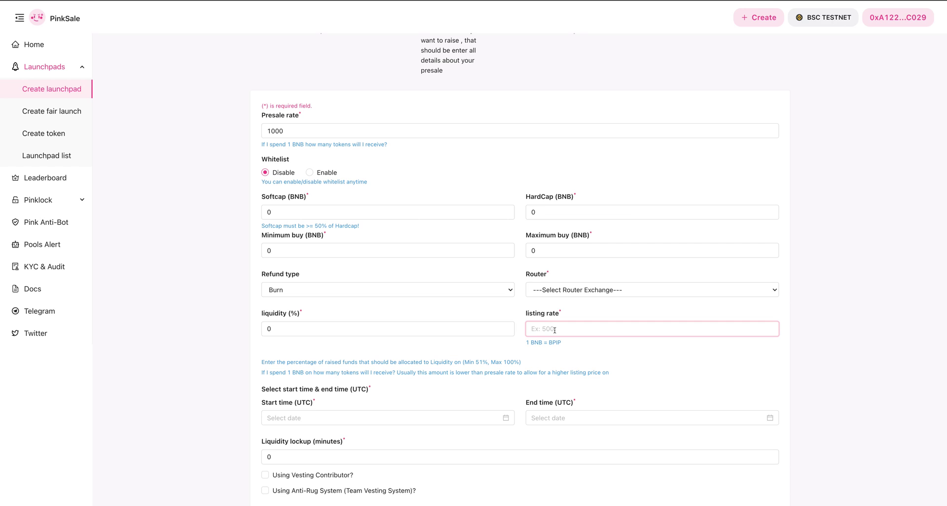
type("850")
left_click(595, 348)
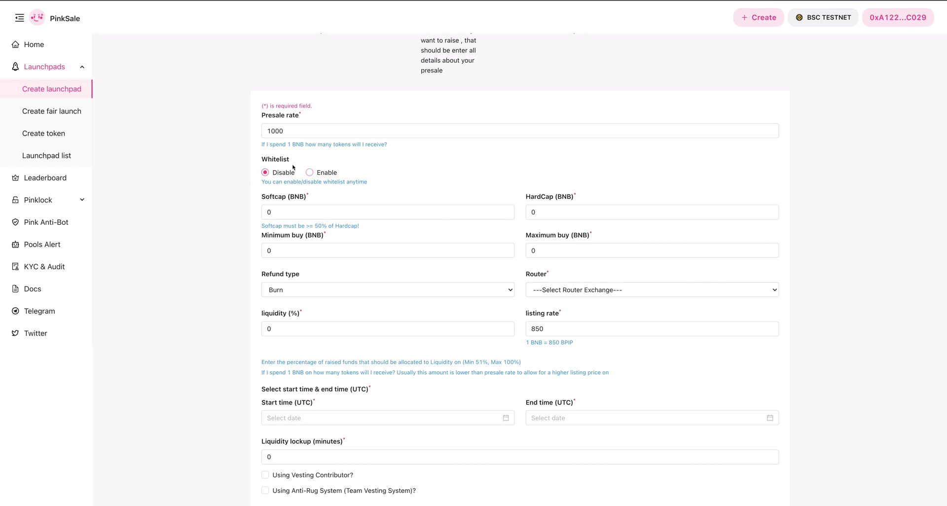
Enable the whitelist, set softcap 50 and hardcap 100, with buys from 0.01 to 2 BNB
left_click(311, 173)
double_click(260, 213)
type("5")
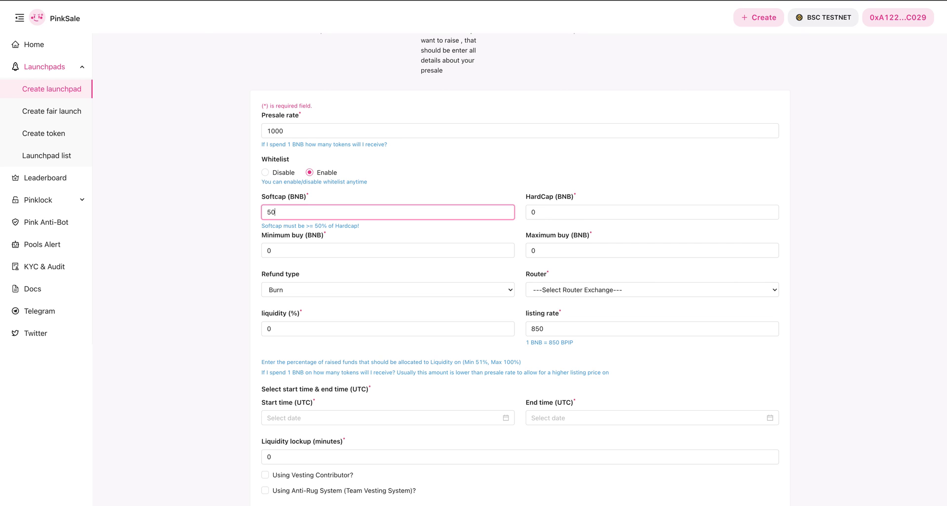
double_click(548, 211)
type("100")
left_click(345, 246)
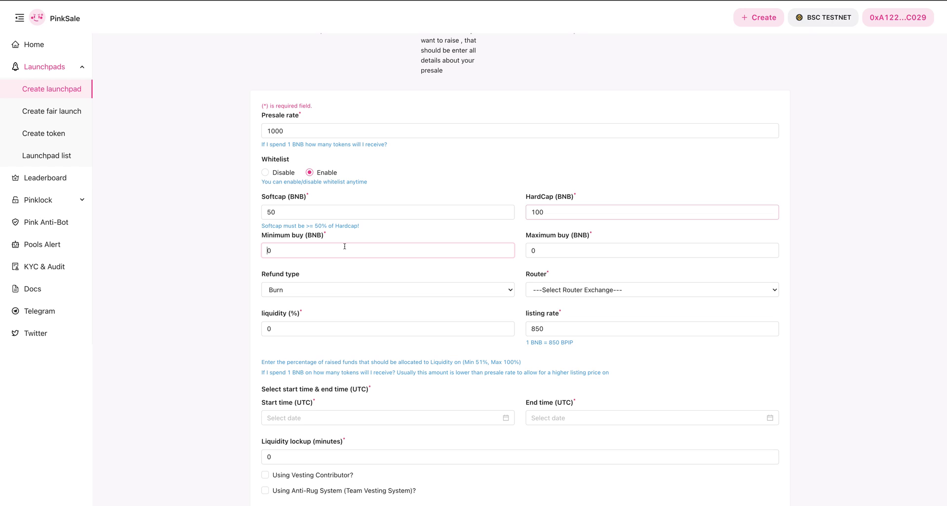
key("BackSpace")
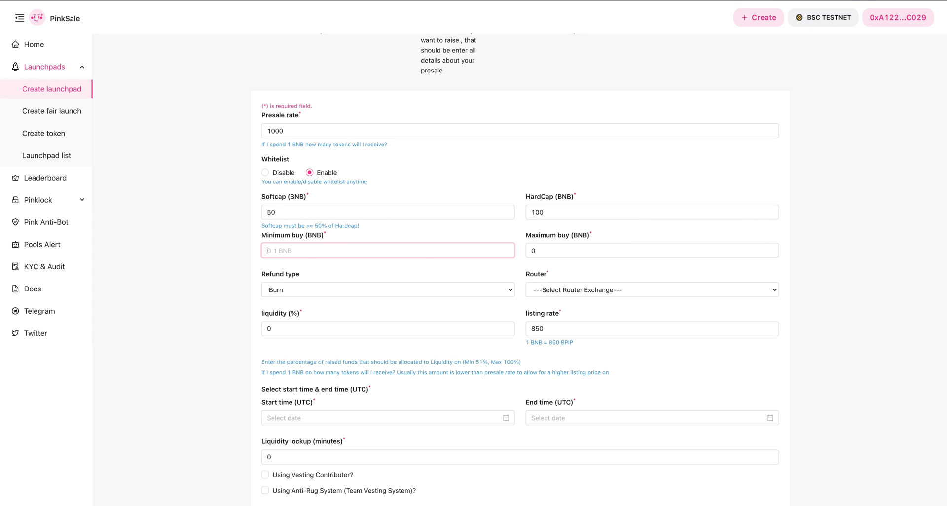
type("0.01")
left_click(571, 251)
key("BackSpace")
type("2")
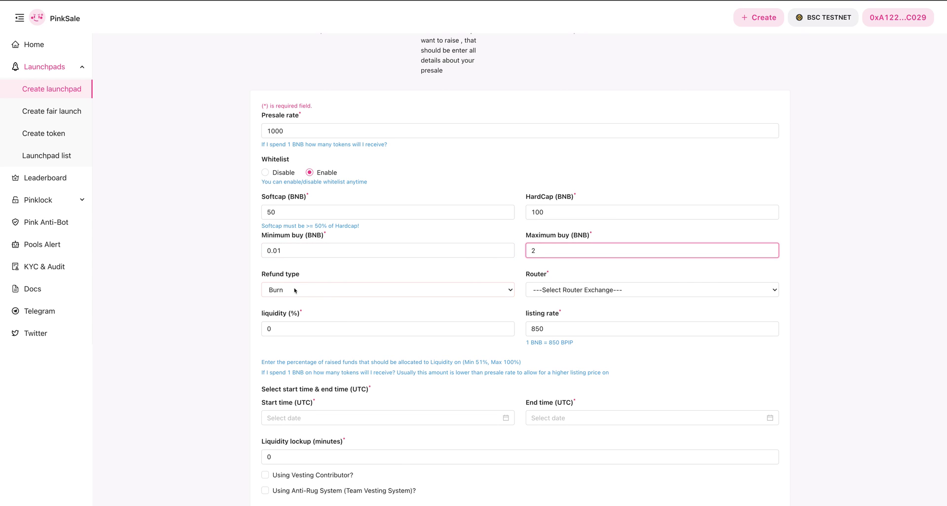
Choose Pancakeswap as the router with 99% liquidity
left_click(572, 291)
left_click(567, 300)
left_click_drag(287, 327, 260, 331)
type("99")
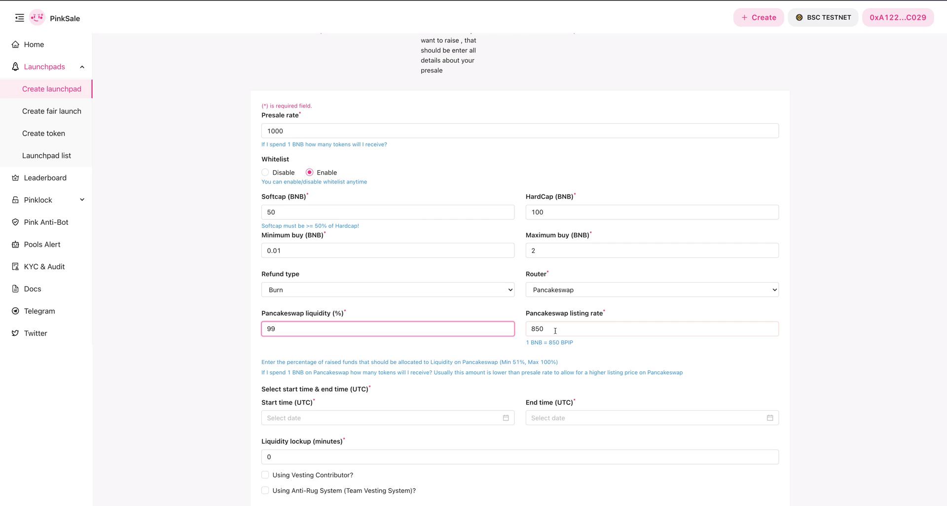
scroll(555, 331, "down", 5)
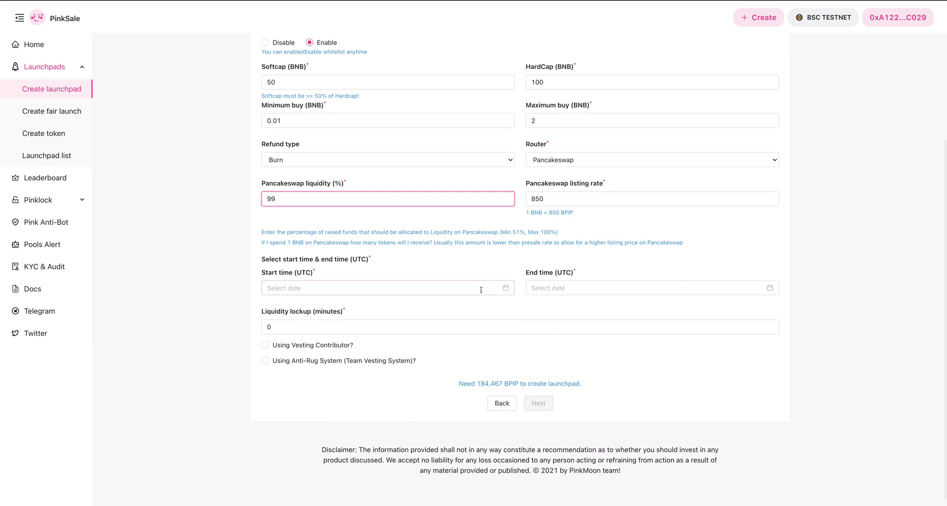
Schedule the presale to start October 27 and end October 28, 2021
left_click(481, 289)
left_click(326, 398)
left_click(447, 434)
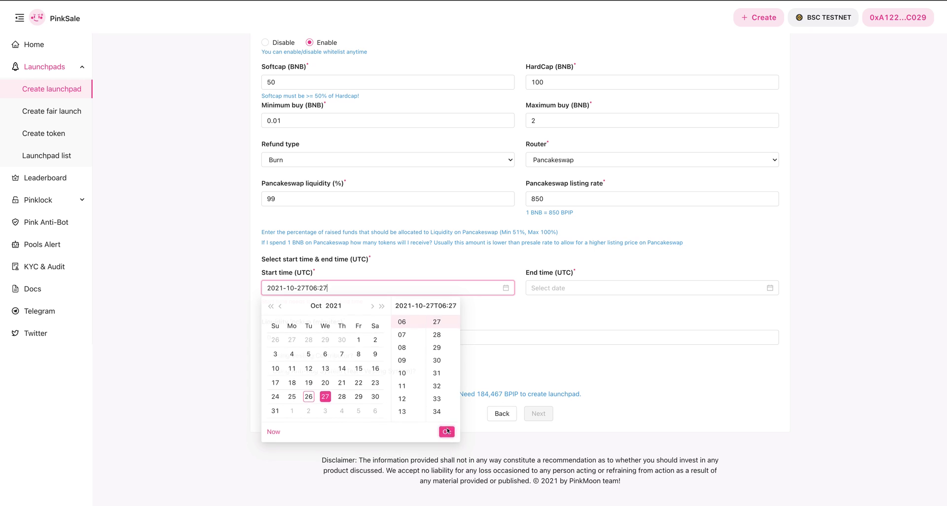
left_click(580, 290)
left_click(607, 398)
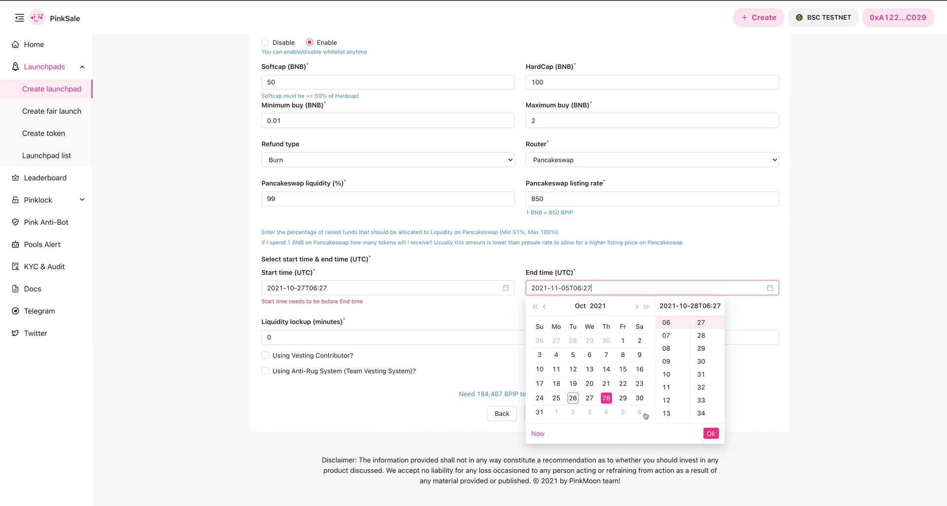
left_click(711, 433)
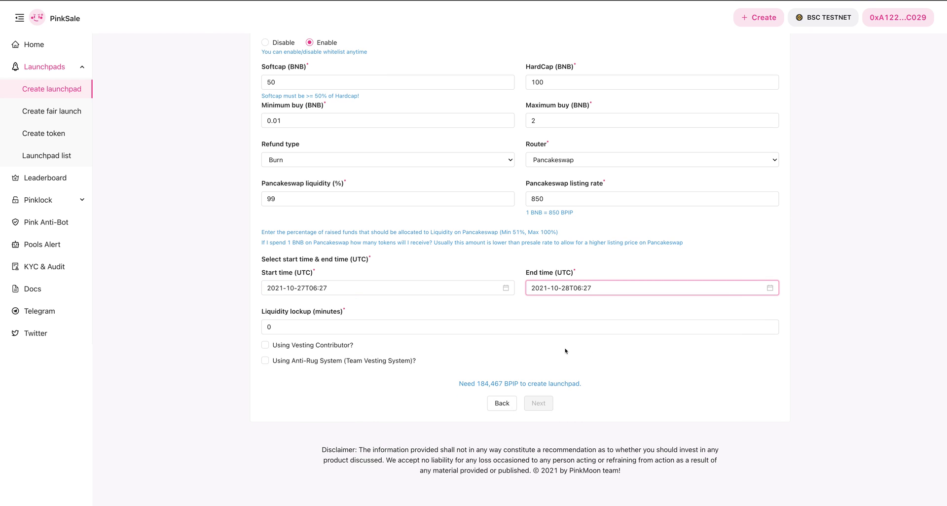
Set liquidity lockup to 250000000 minutes and advance to the Add Additional Info step
double_click(270, 328)
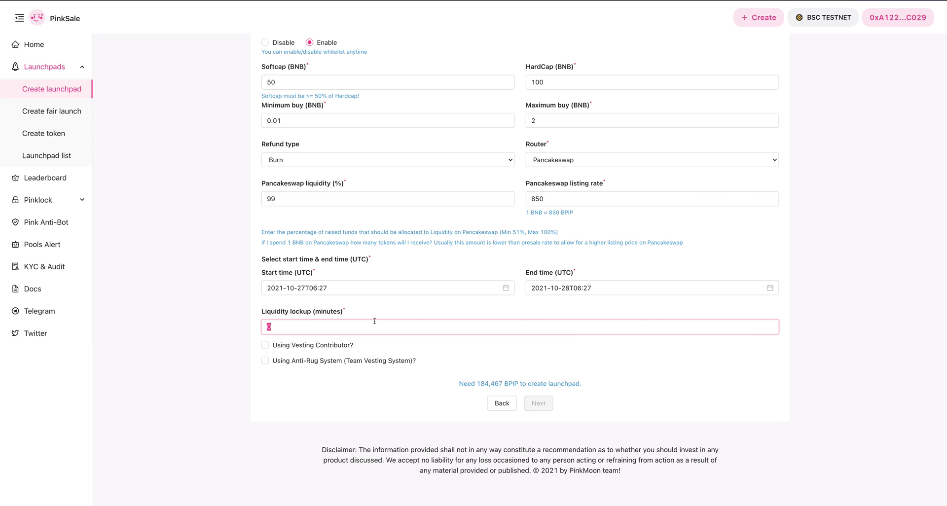
type("250")
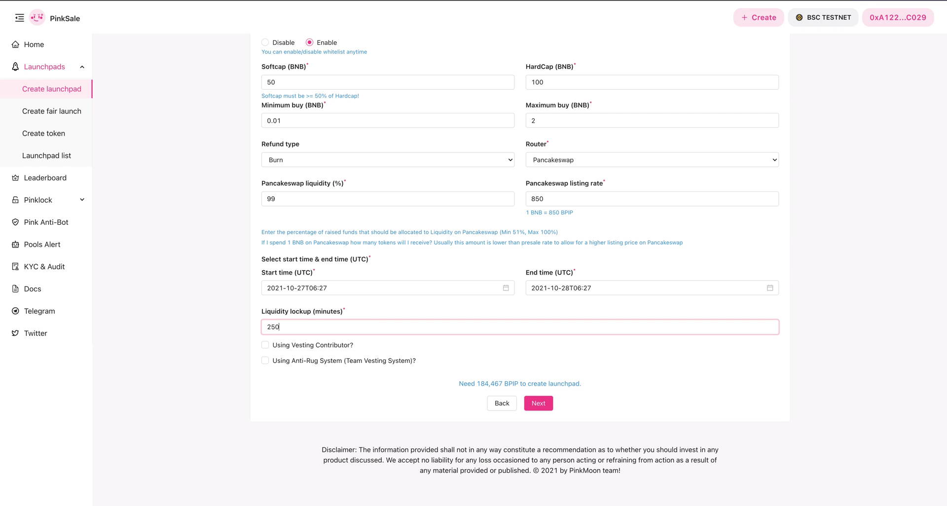
type("000000")
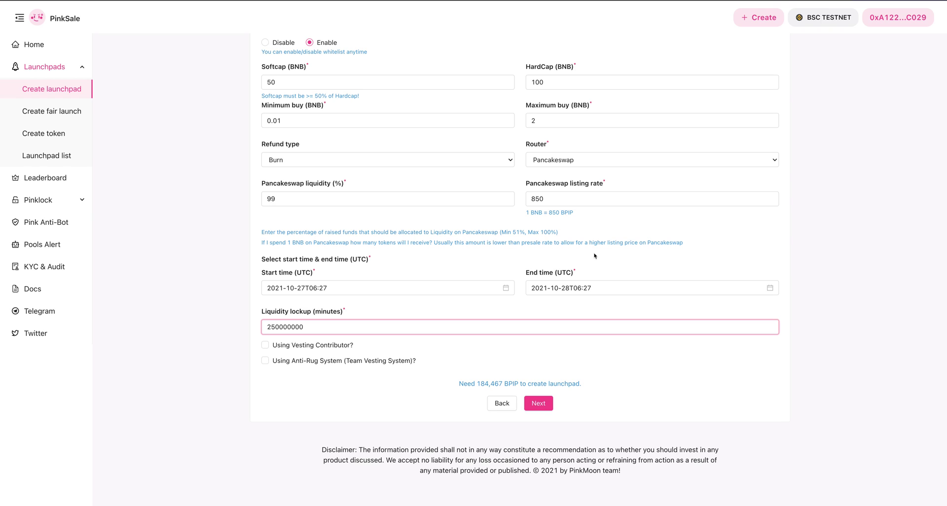
left_click(353, 363)
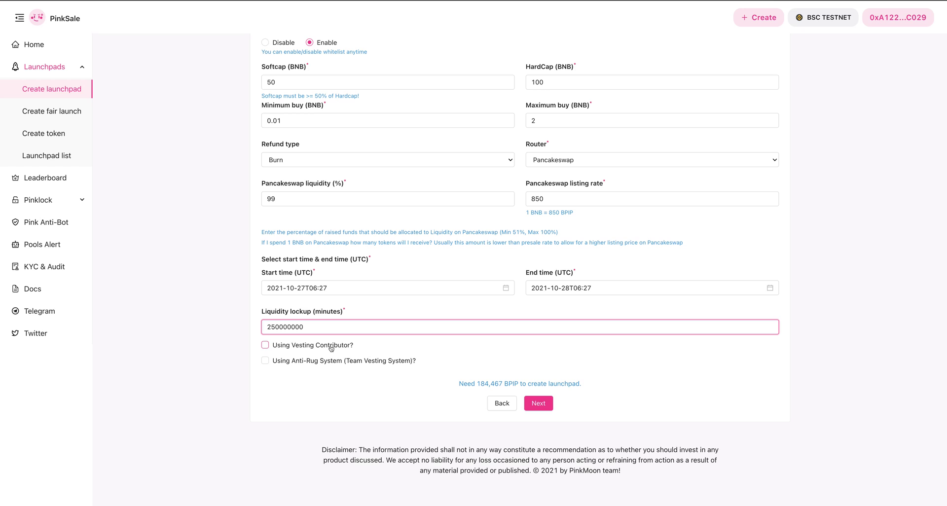
left_click(539, 403)
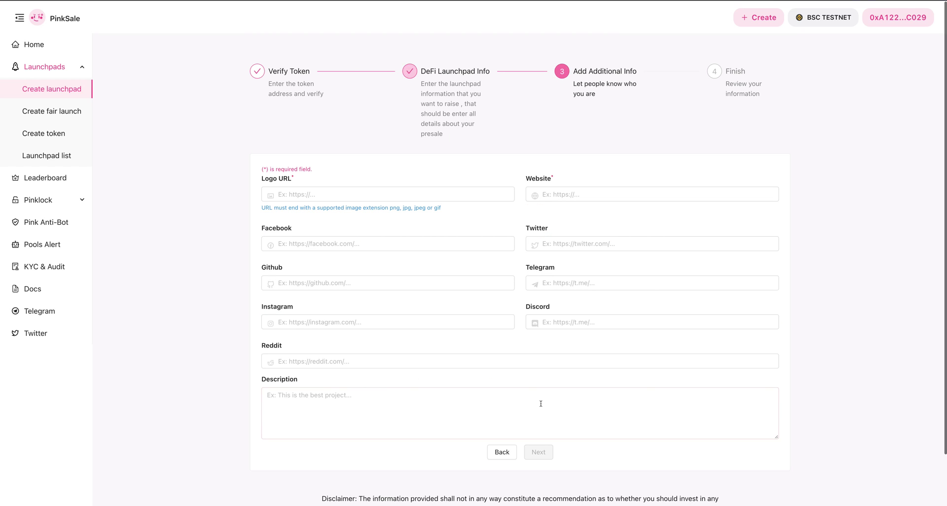
left_click(311, 194)
left_click(308, 210)
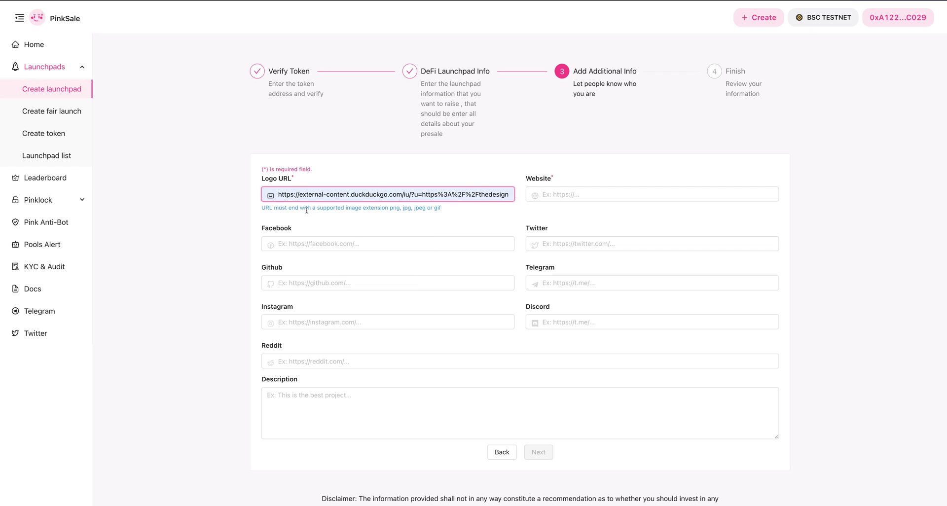
left_click(594, 197)
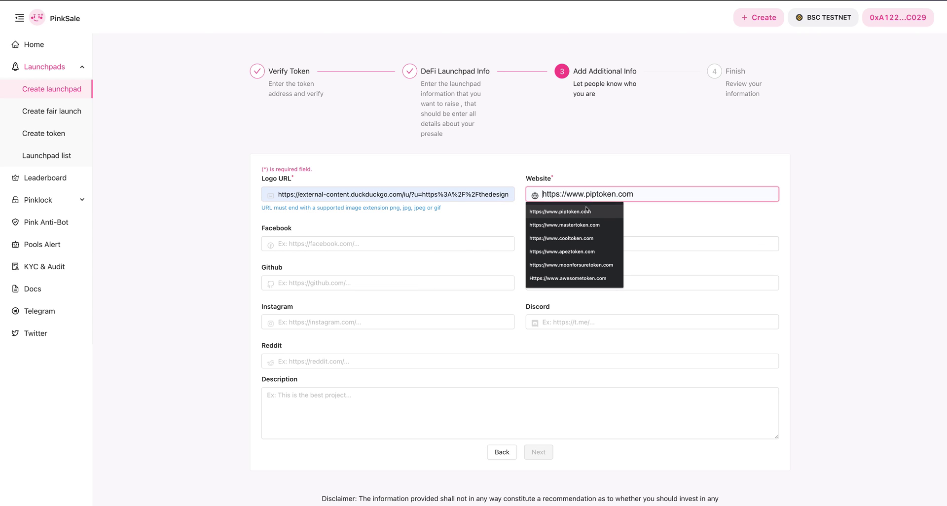
left_click(587, 211)
scroll(599, 236, "down", 2)
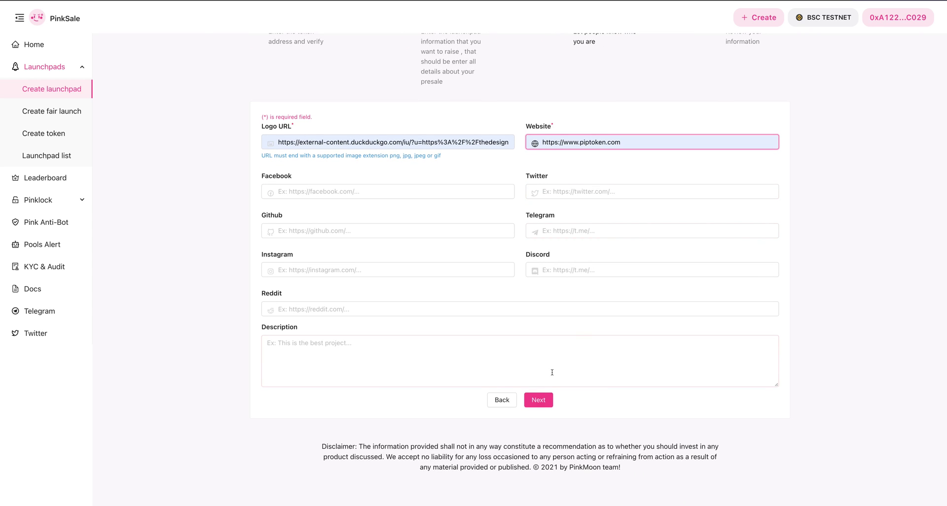
left_click(541, 406)
scroll(538, 405, "down", 3)
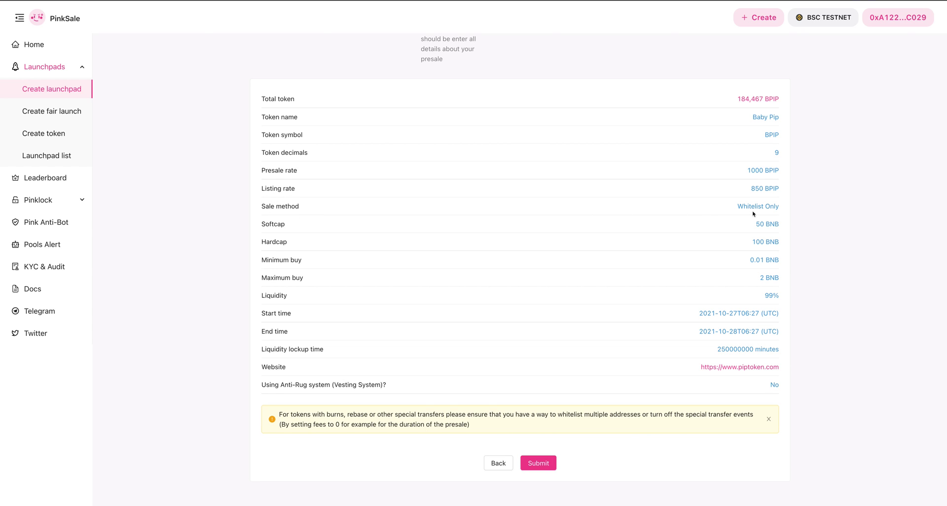
Submit the Baby Pip presale and approve the pool-creation transaction in MetaMask
mouse_move(736, 207)
left_mouse_down()
mouse_move(755, 206)
mouse_move(780, 381)
mouse_move(770, 204)
mouse_move(739, 203)
left_mouse_up()
left_click(537, 462)
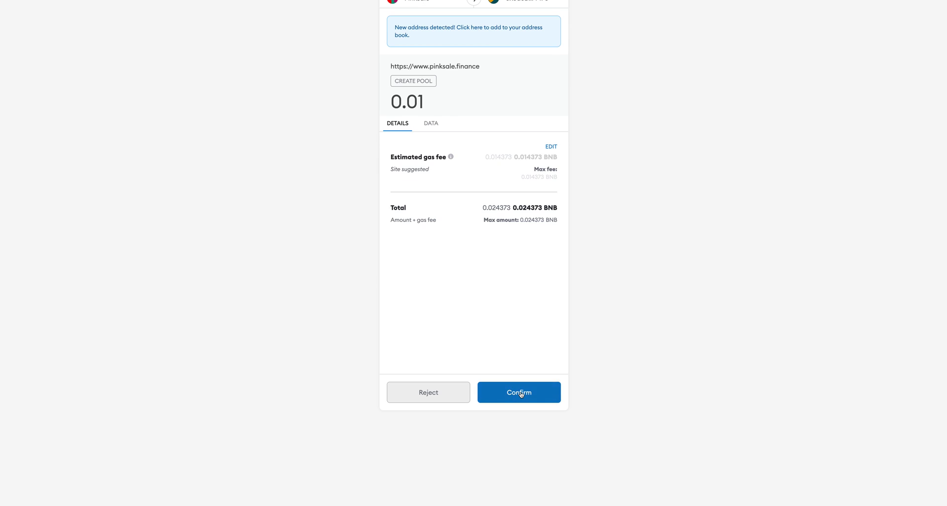
left_click(522, 393)
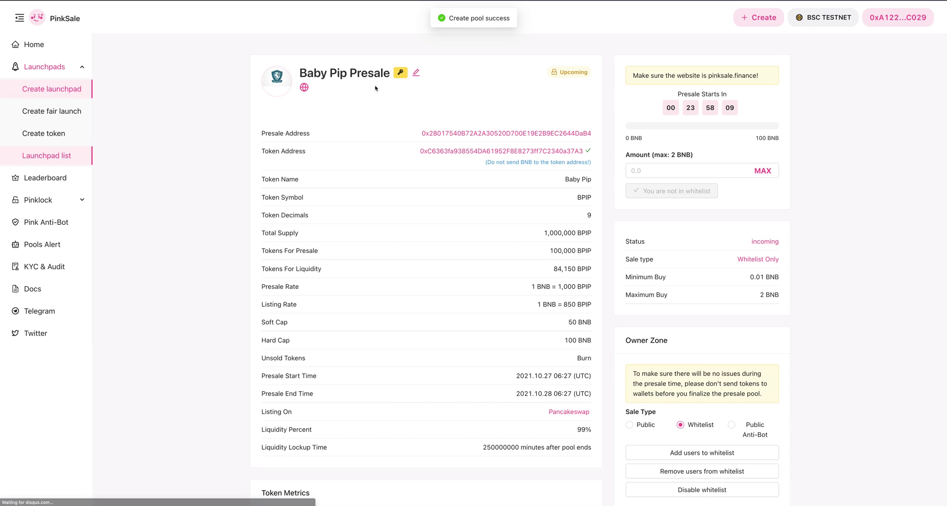
scroll(613, 132, "down", 1)
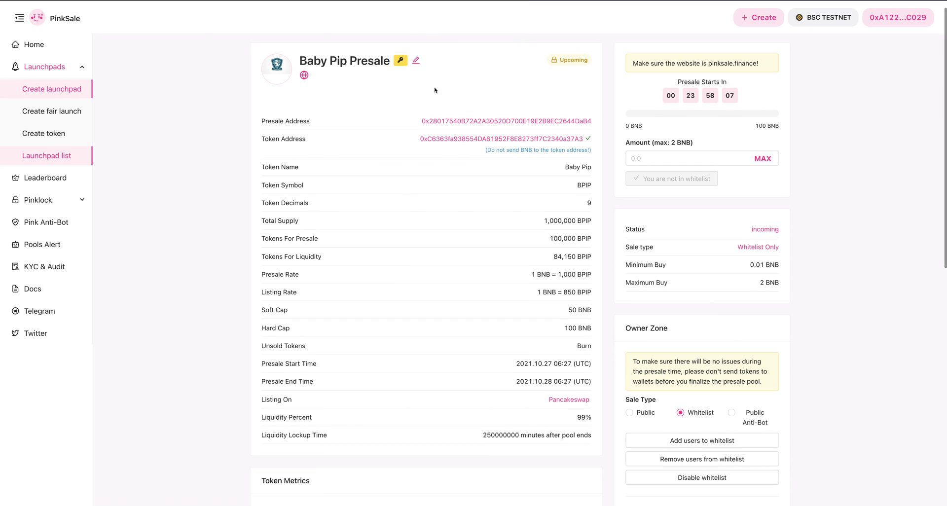
scroll(613, 165, "down", 2)
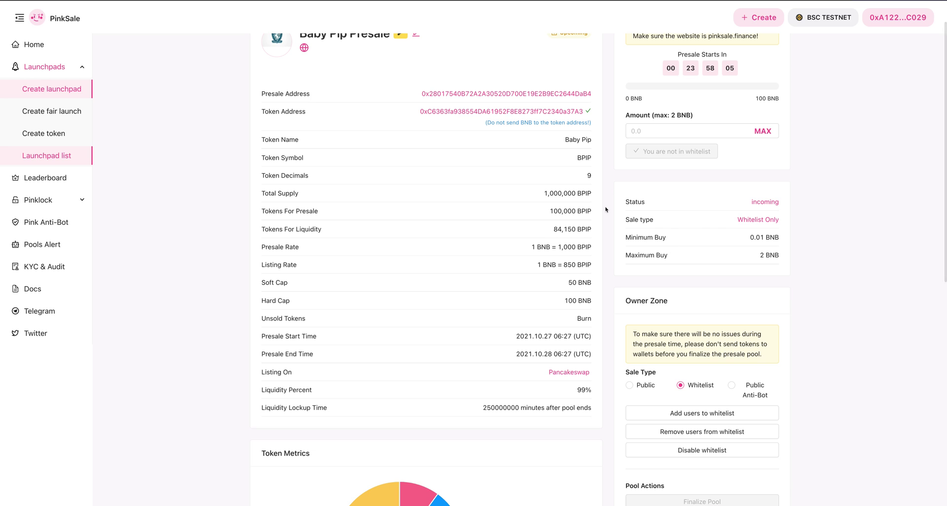
scroll(521, 226, "down", 5)
scroll(522, 228, "up", 8)
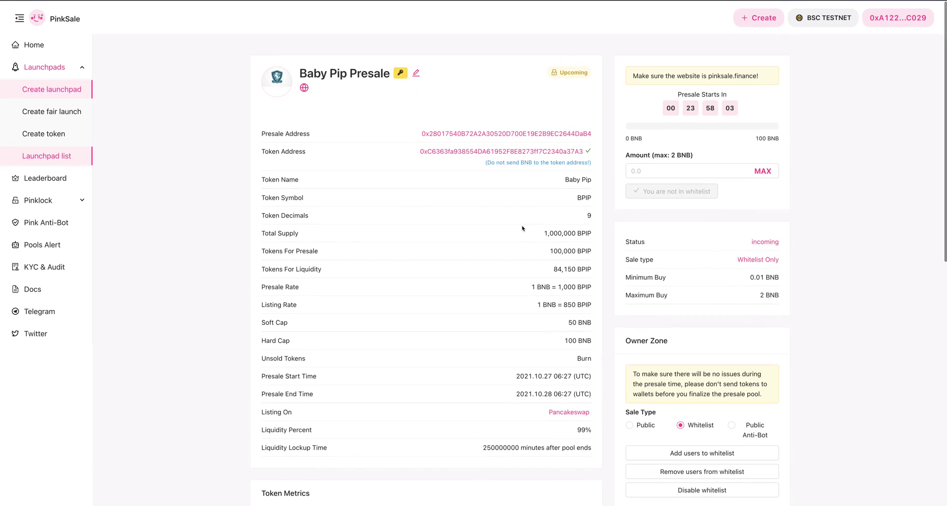
scroll(623, 188, "down", 2)
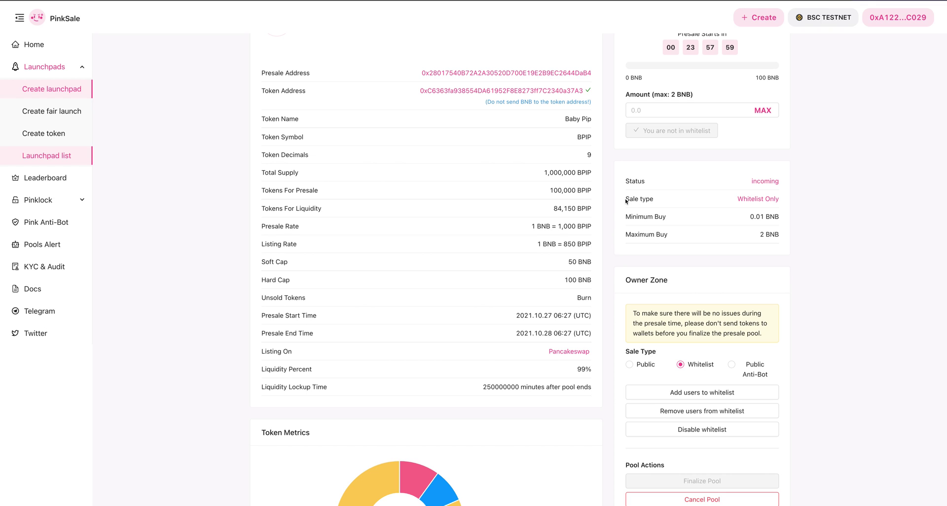
left_click_drag(655, 200, 626, 198)
scroll(778, 206, "down", 4)
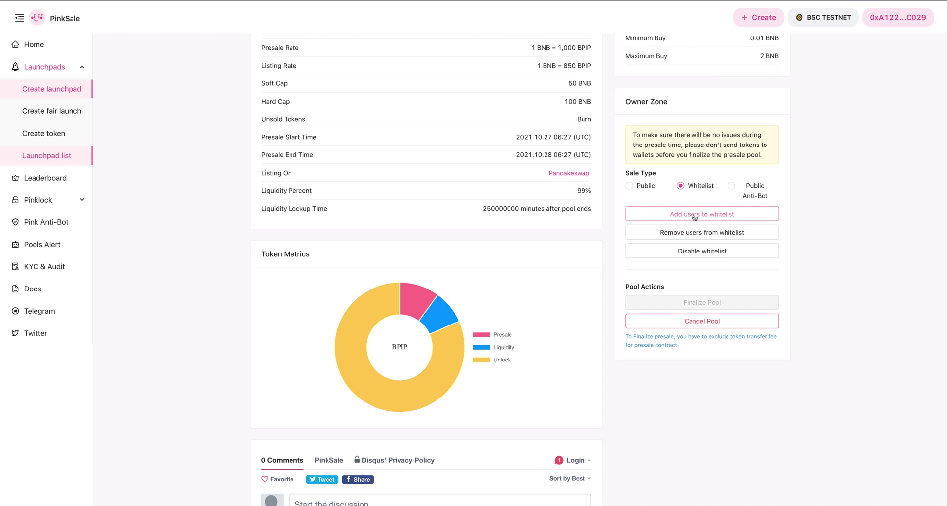
left_click(694, 216)
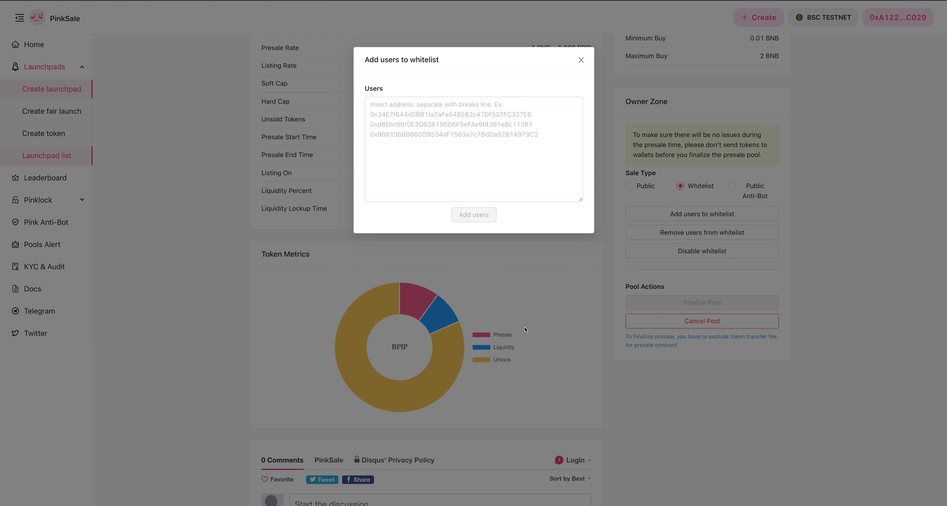
Copy the column E wallet addresses, rows 86–144, from Numbers into PinkSale's whitelist address box
mouse_move(527, 502)
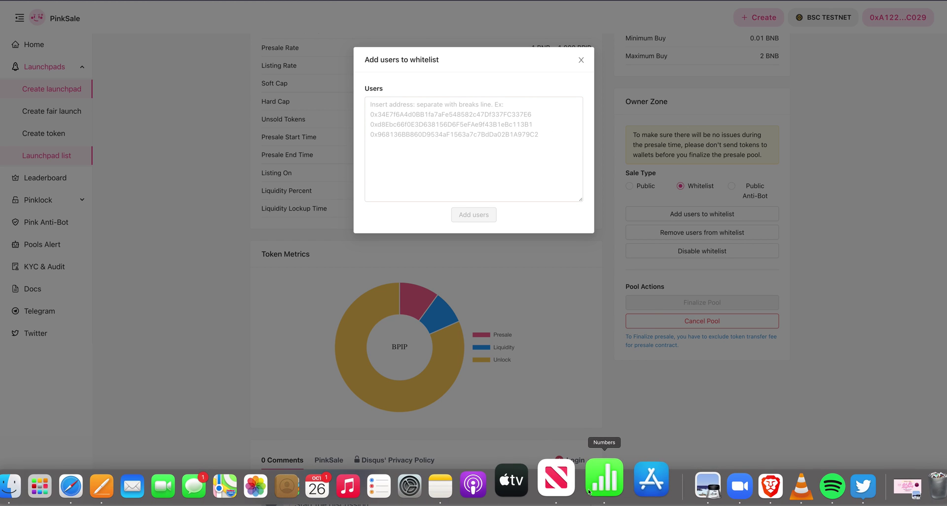
left_click(592, 483)
scroll(143, 212, "up", 15)
left_click_drag(128, 31, 130, 469)
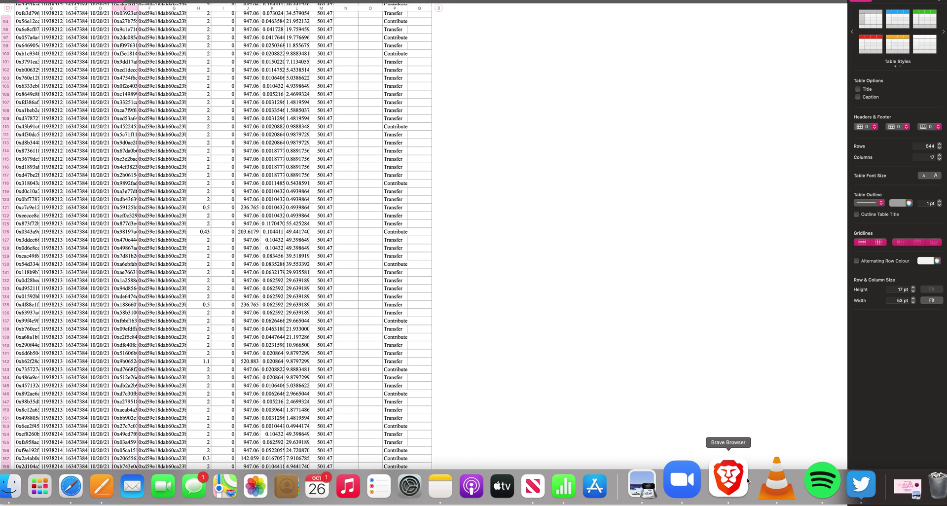
left_click(729, 471)
left_click(383, 106)
Paste the copied addresses into the whitelist and approve the transaction in MetaMask
key("super+v")
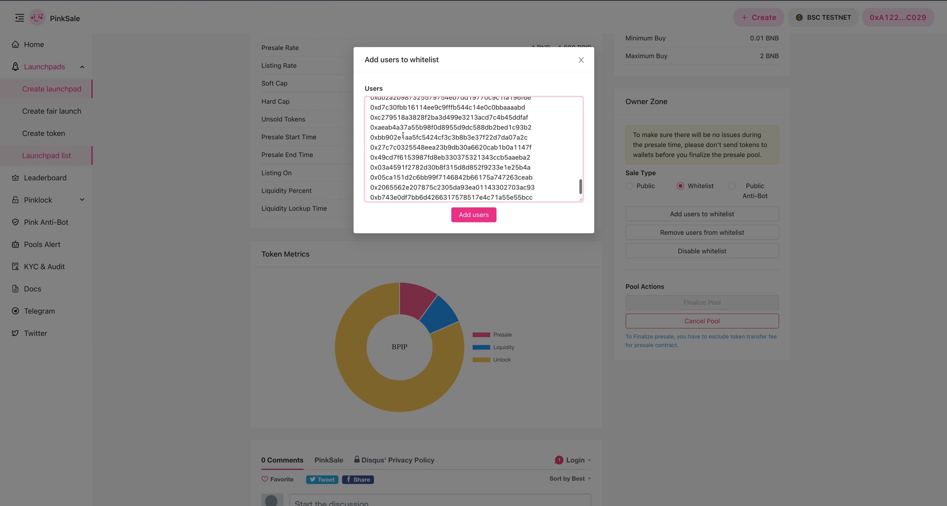
left_click(471, 216)
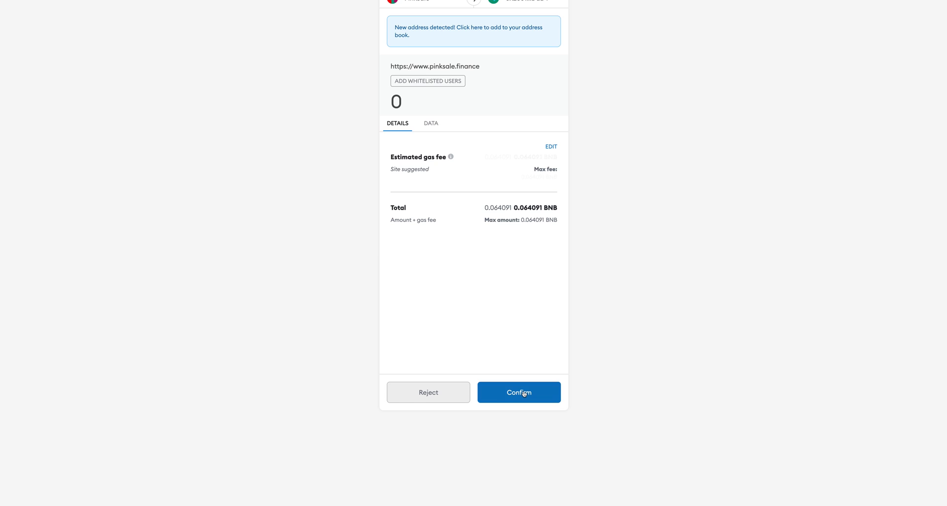
left_click(524, 393)
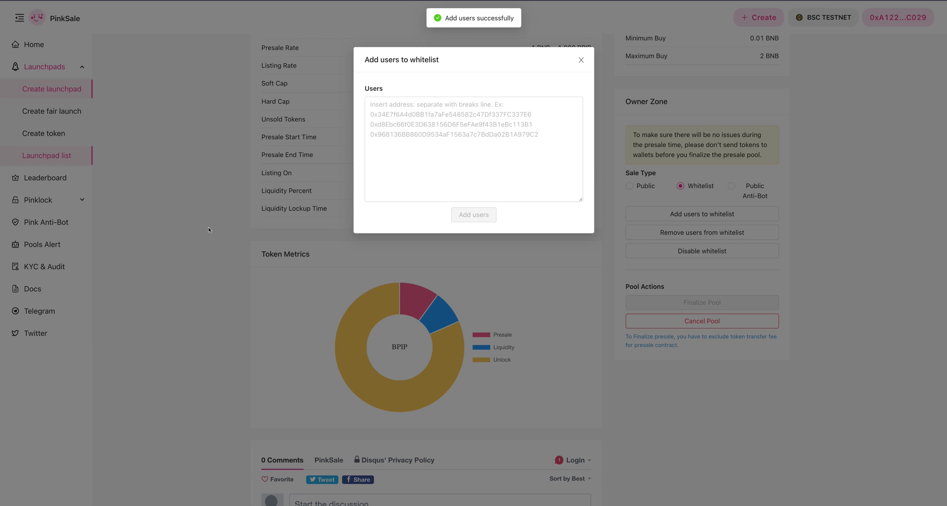
Close the dialog and view whitelist page 7, confirming 63 addresses listed
left_click(581, 60)
scroll(592, 197, "up", 2)
scroll(600, 242, "down", 3)
scroll(601, 243, "down", 2)
left_click(482, 386)
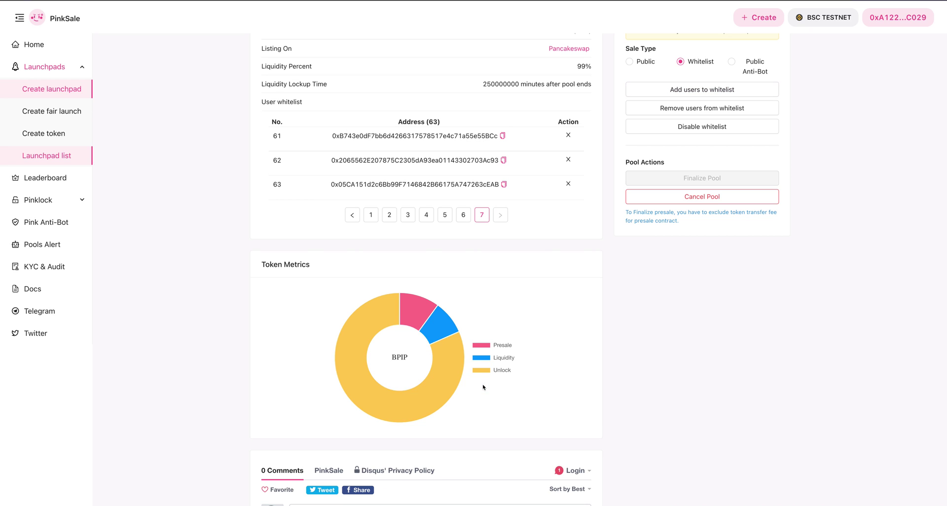
scroll(515, 250, "up", 2)
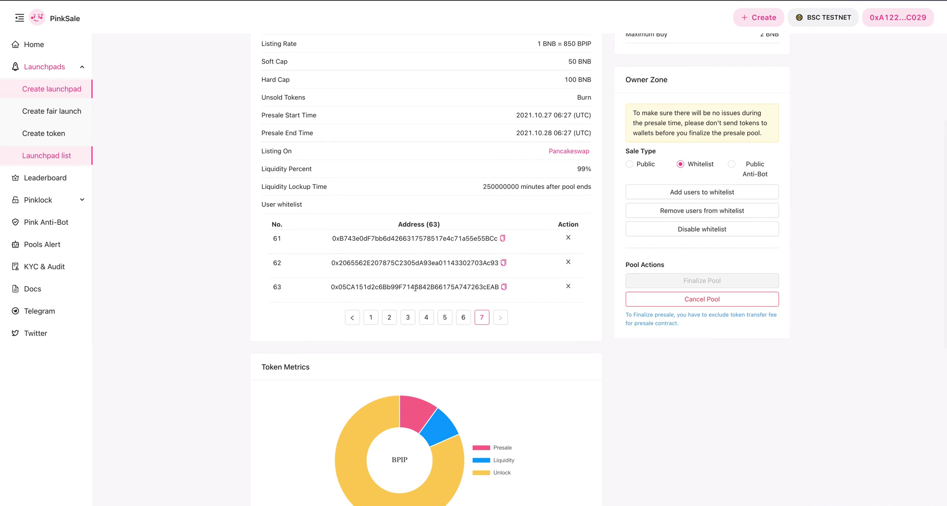
scroll(599, 314, "up", 1)
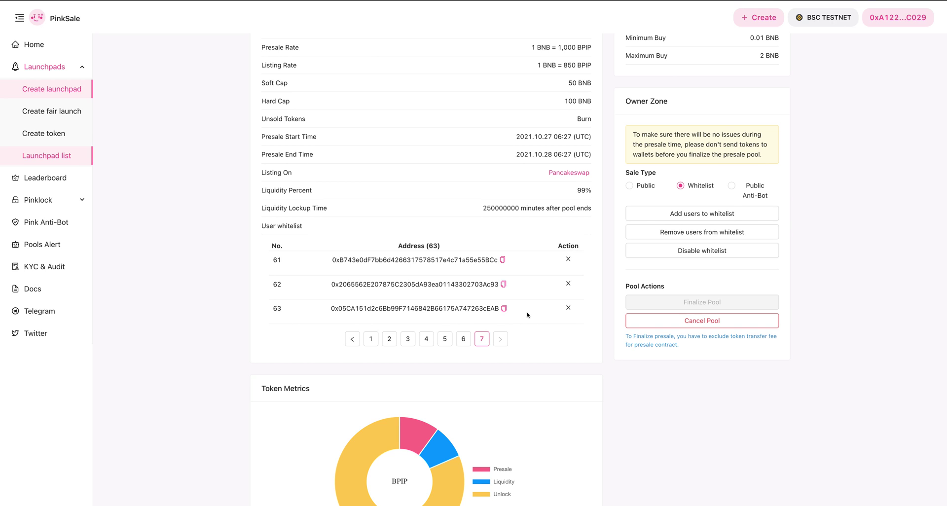
scroll(527, 315, "up", 1)
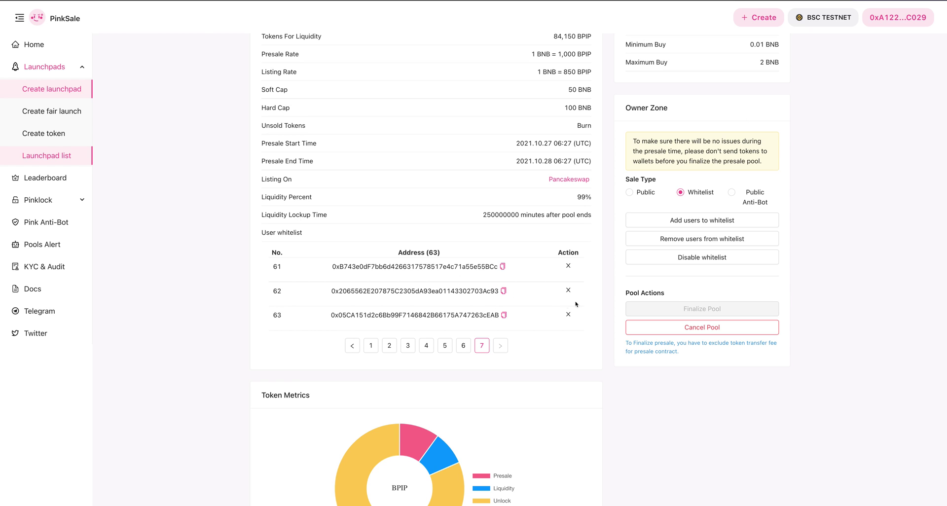
scroll(605, 300, "down", 1)
scroll(604, 301, "up", 1)
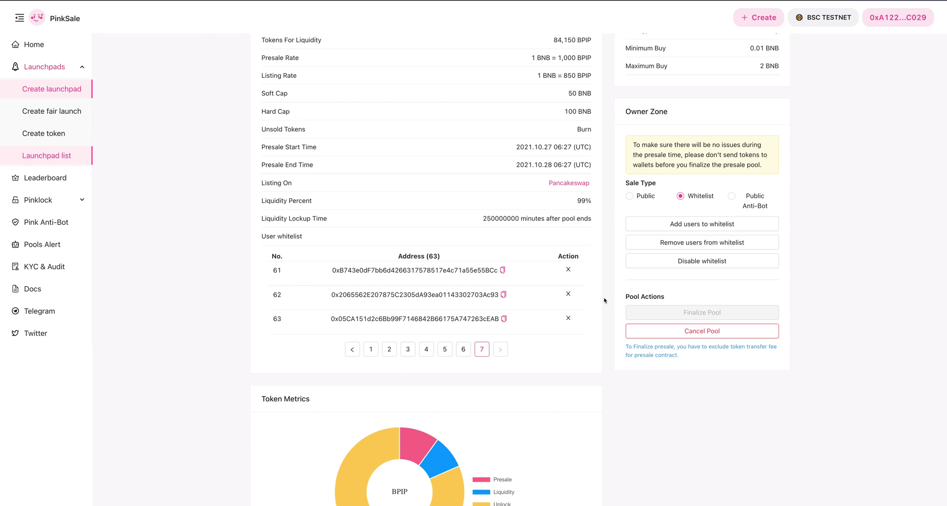
scroll(604, 301, "up", 1)
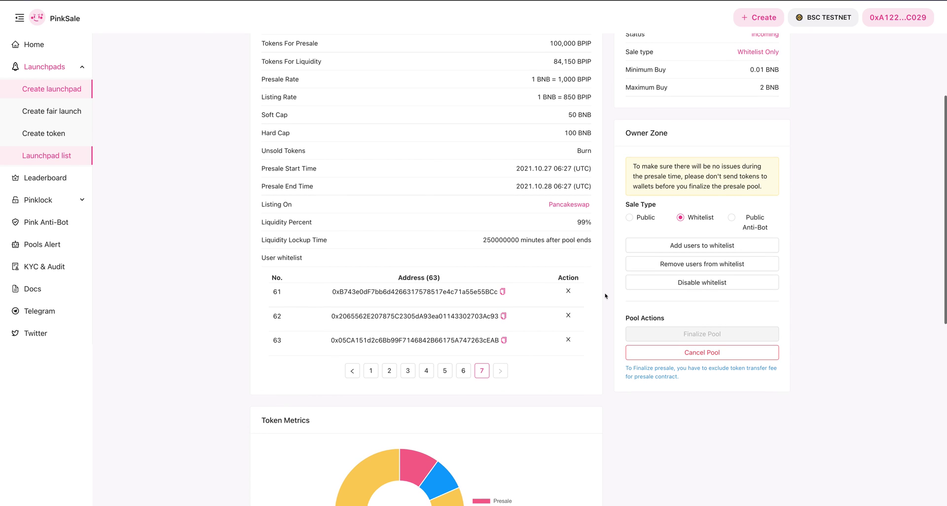
Reopen Add users to whitelist and select column E addresses, rows 159–217, in Numbers
left_click(703, 251)
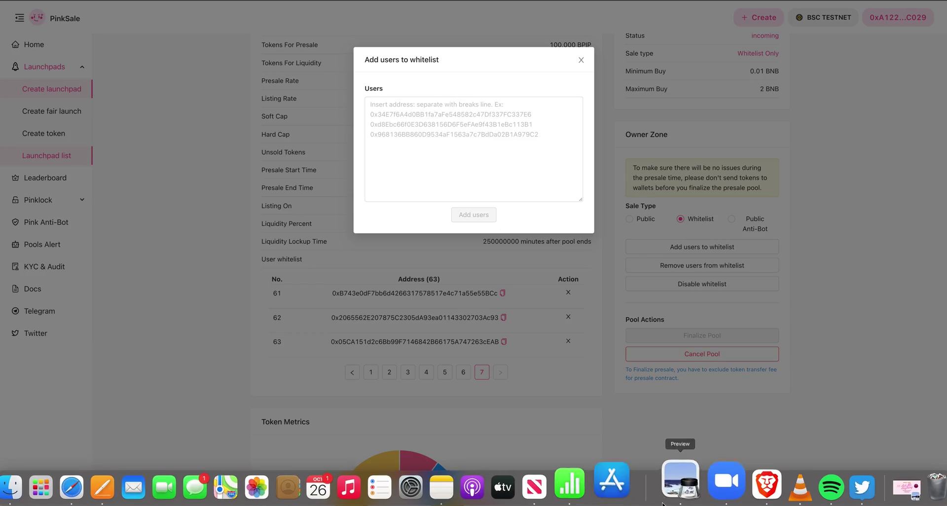
left_click(600, 478)
scroll(229, 242, "down", 20)
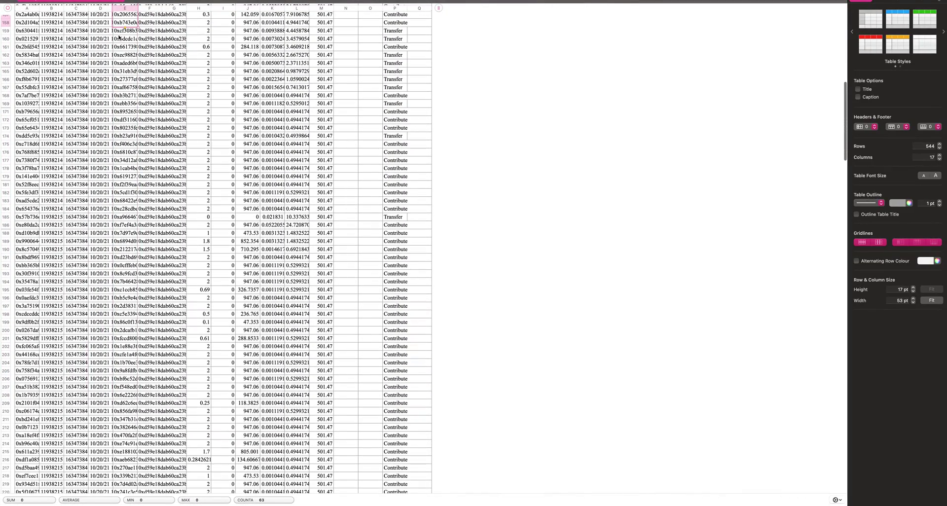
left_click_drag(121, 33, 129, 453)
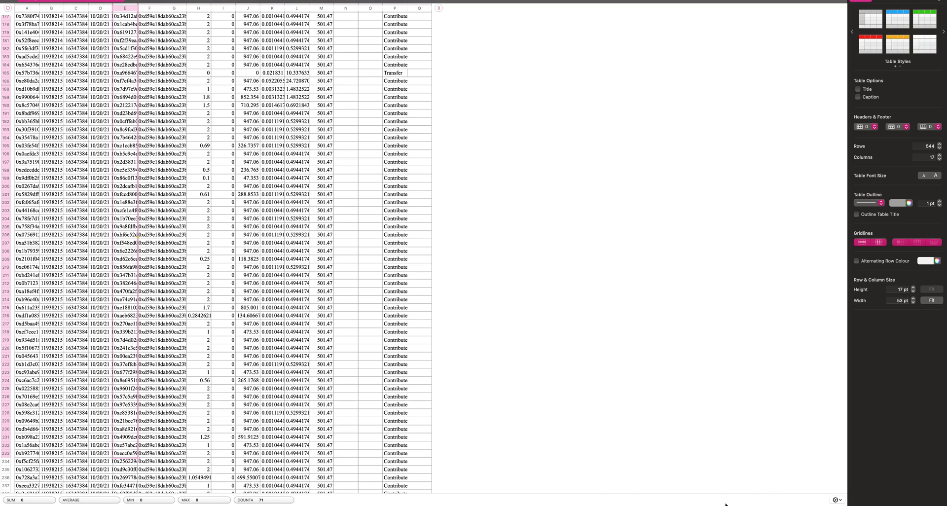
scroll(735, 427, "up", 5)
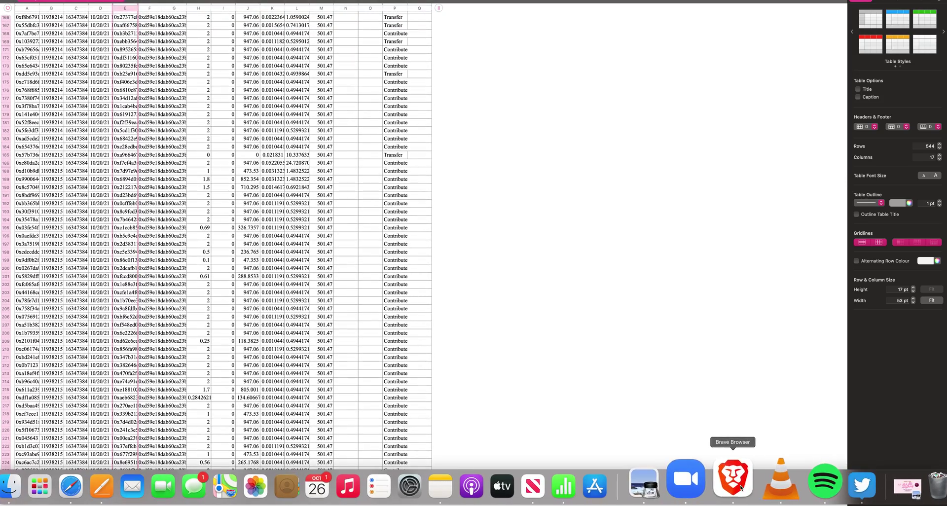
left_click(733, 479)
Paste the second address batch into the whitelist and approve the wallet transaction
scroll(422, 140, "down", 1)
left_click(422, 140)
key("ctrl+v")
left_click(481, 213)
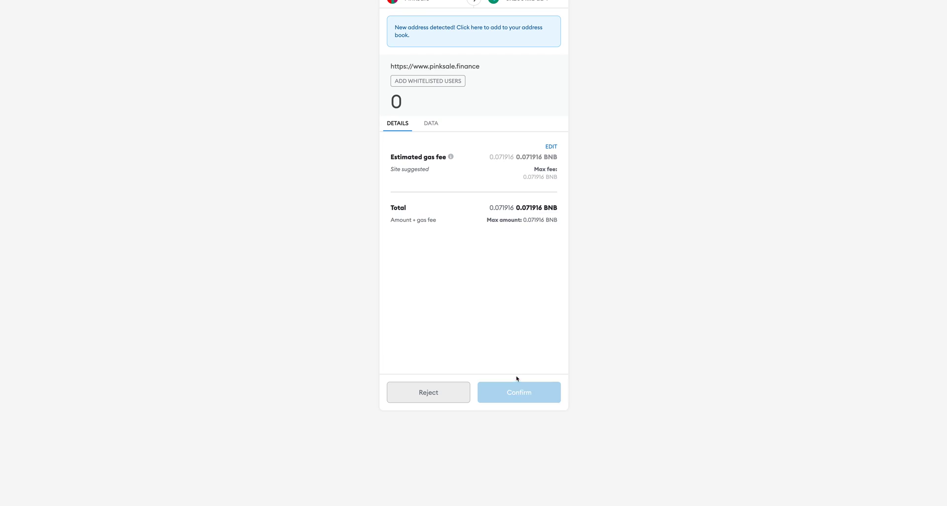
left_click(520, 393)
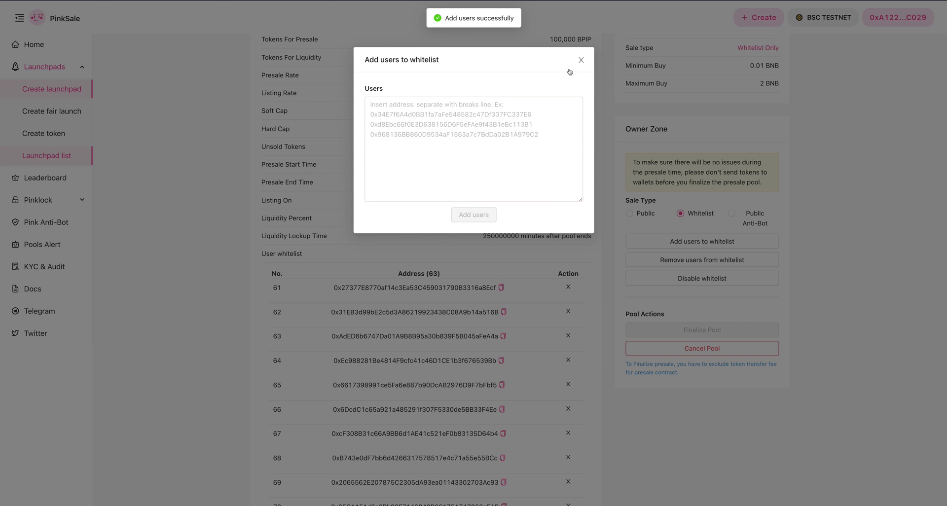
Close the dialog and view whitelist page 14, now listing 134 addresses
left_click(581, 59)
scroll(582, 185, "down", 2)
scroll(582, 185, "down", 2)
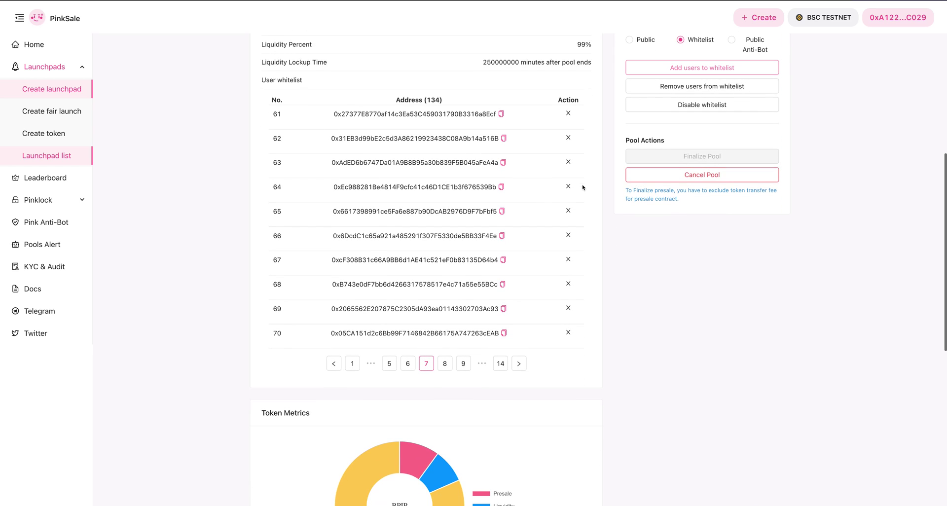
left_click(499, 362)
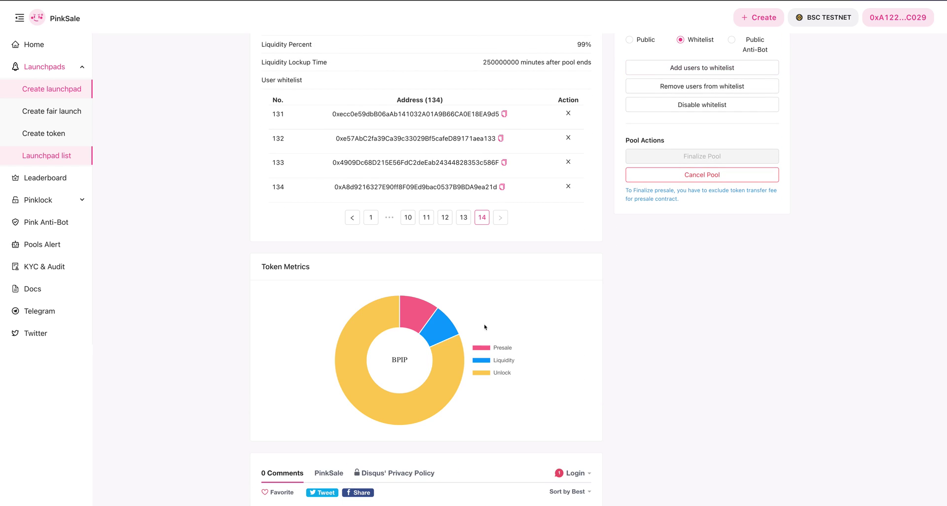
scroll(492, 302, "up", 1)
scroll(542, 260, "up", 1)
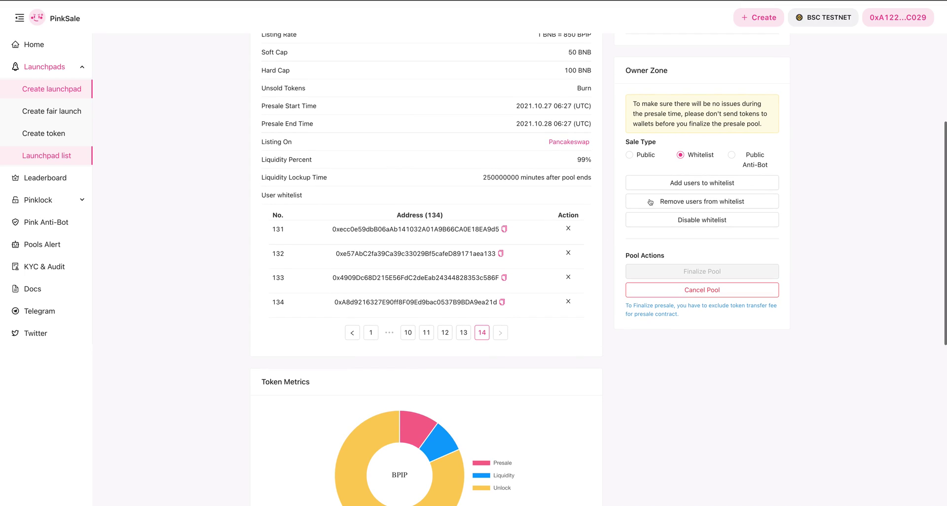
Reopen Add users to whitelist and select the next 58 addresses in column E from row 238
left_click(685, 184)
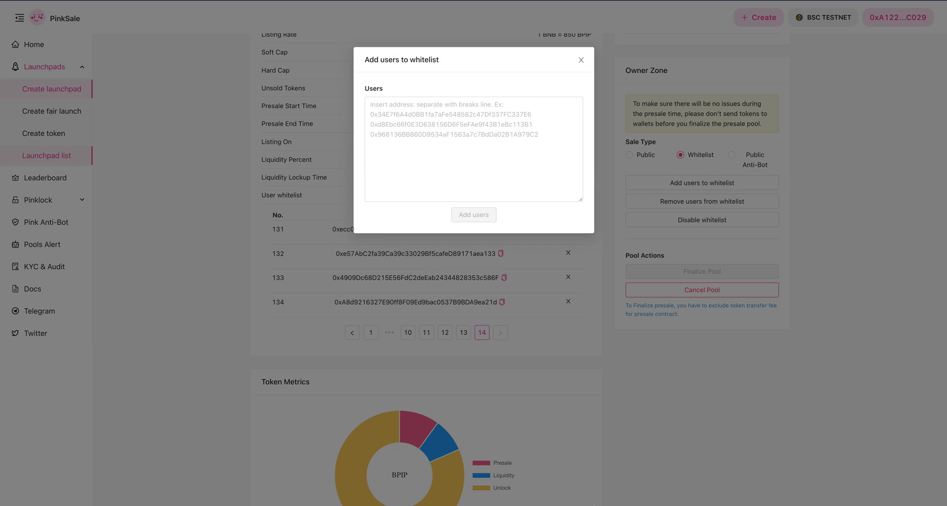
left_click(596, 481)
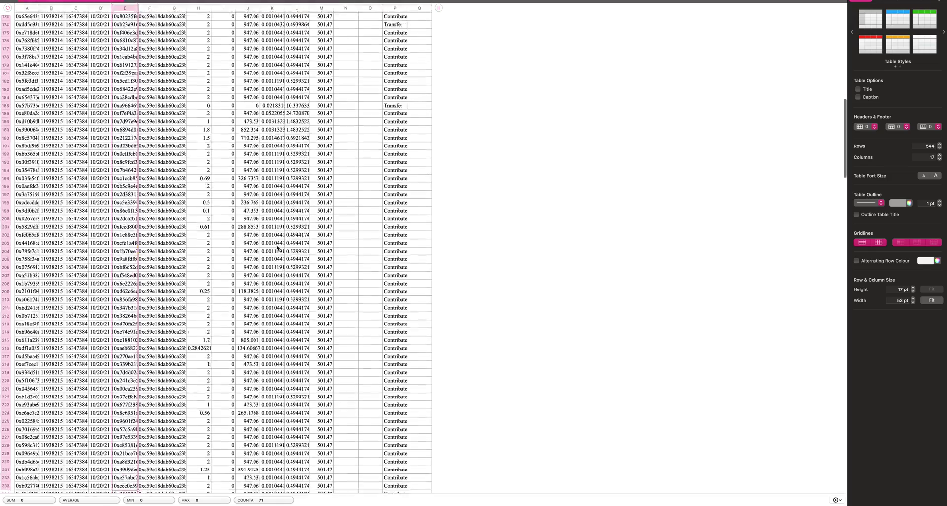
scroll(277, 247, "down", 10)
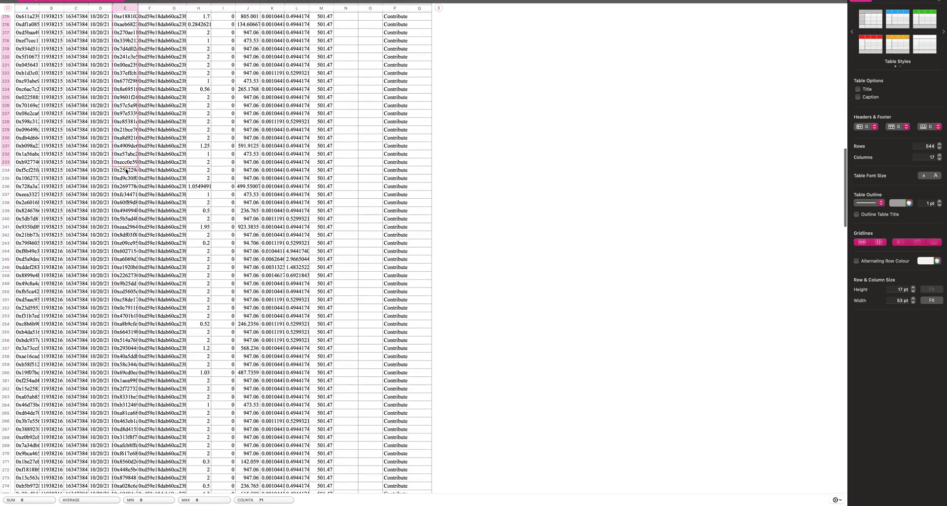
left_click_drag(127, 170, 126, 186)
scroll(127, 89, "down", 5)
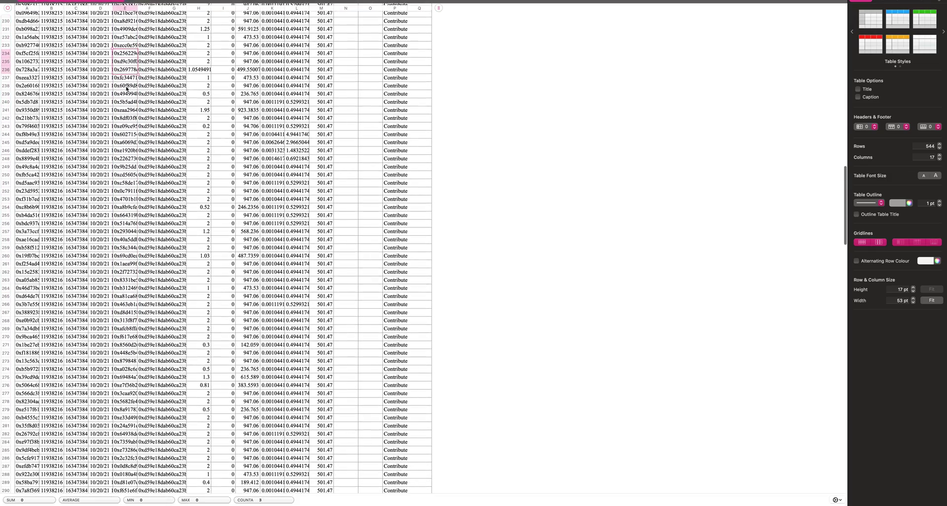
left_click_drag(127, 89, 133, 454)
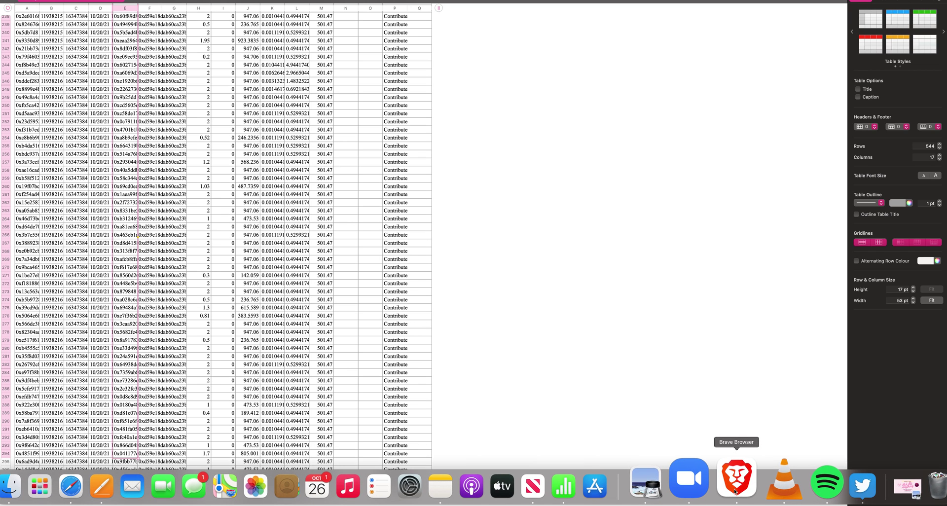
left_click(735, 489)
Paste the third address batch into Users, confirm in MetaMask, and view page 20 of the 193 entries
left_click(401, 116)
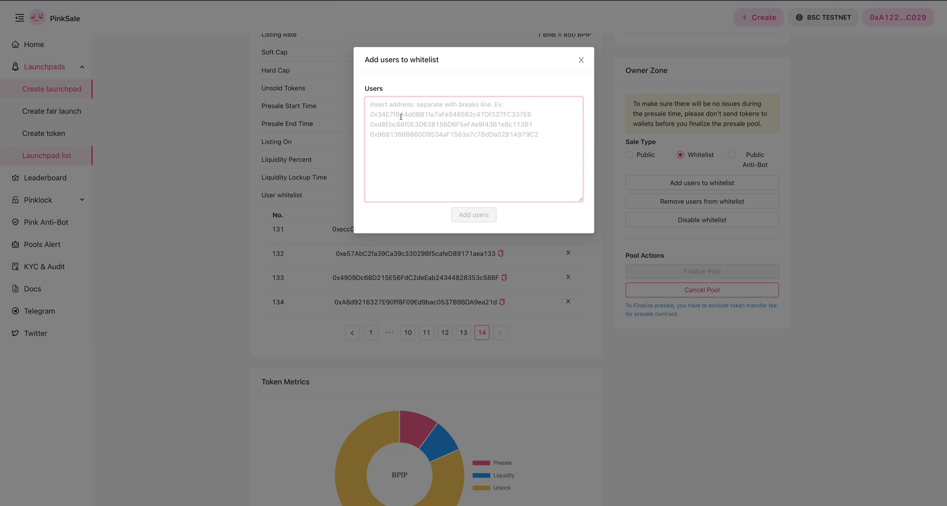
key("super+v")
left_click(483, 219)
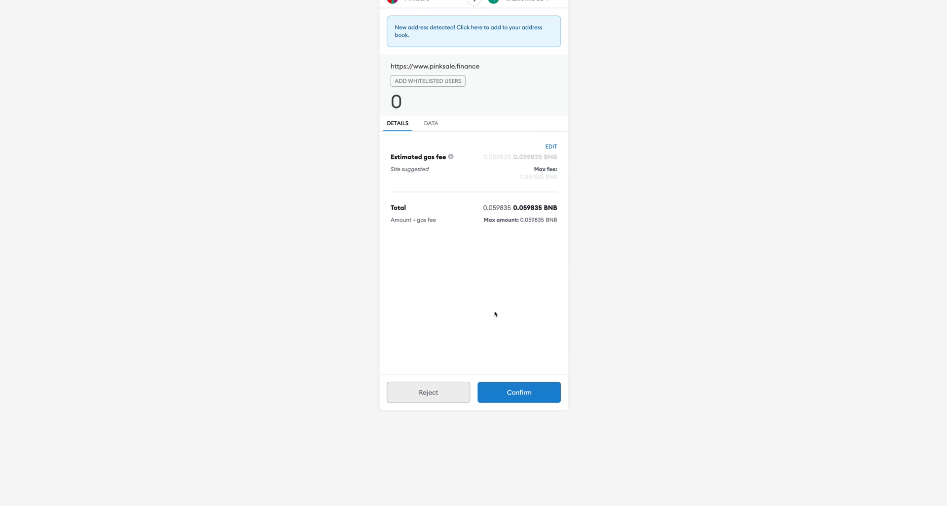
left_click(523, 391)
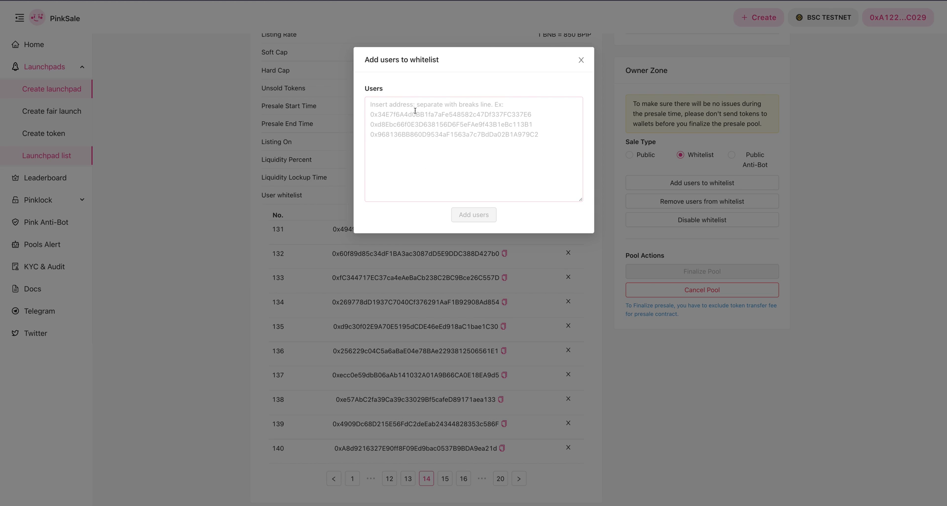
left_click(581, 60)
scroll(601, 171, "down", 4)
left_click(501, 280)
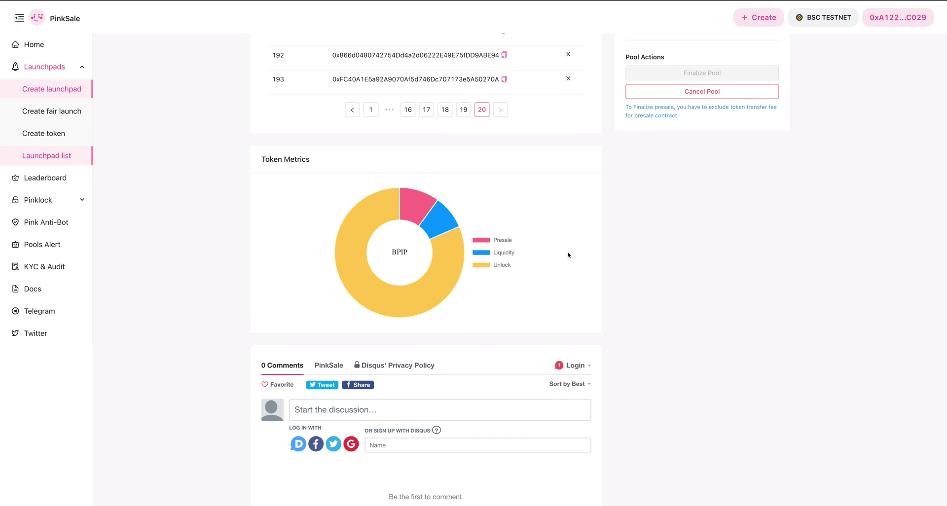
scroll(567, 256, "up", 5)
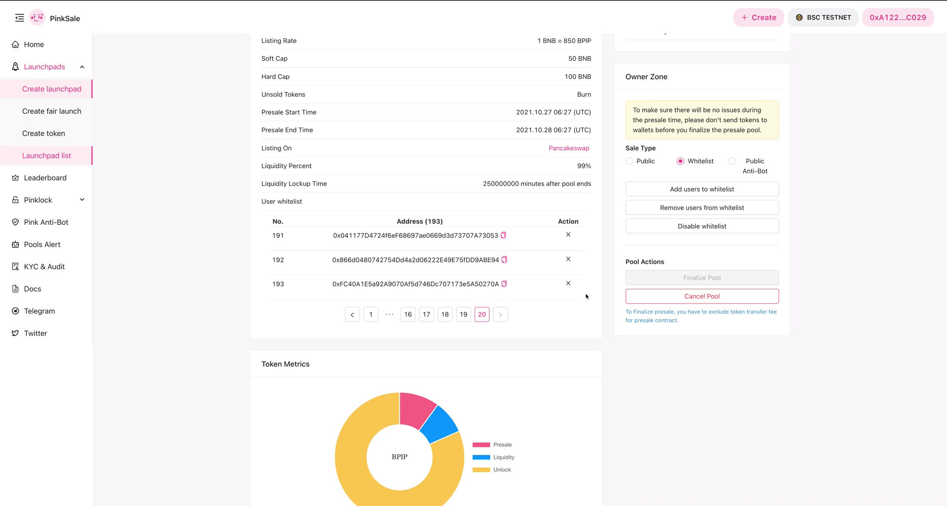
scroll(607, 297, "up", 1)
scroll(607, 297, "up", 2)
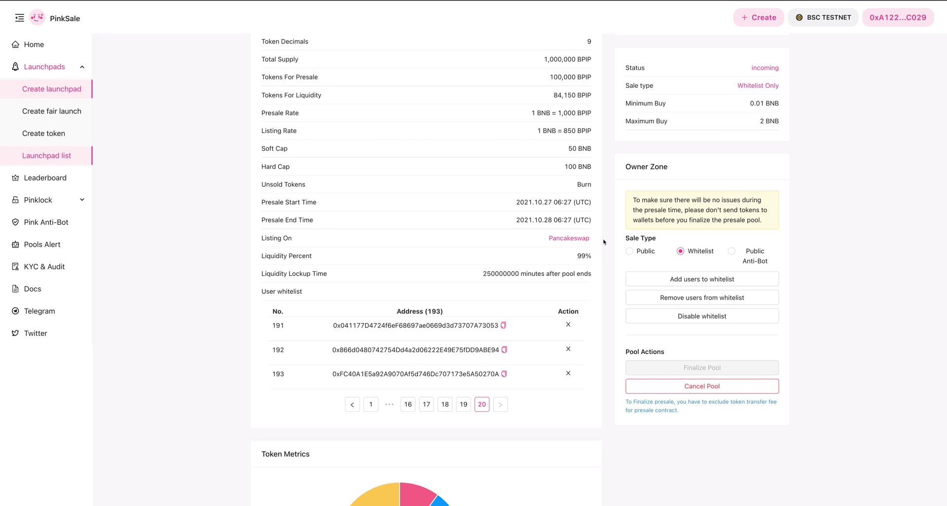
scroll(606, 240, "down", 1)
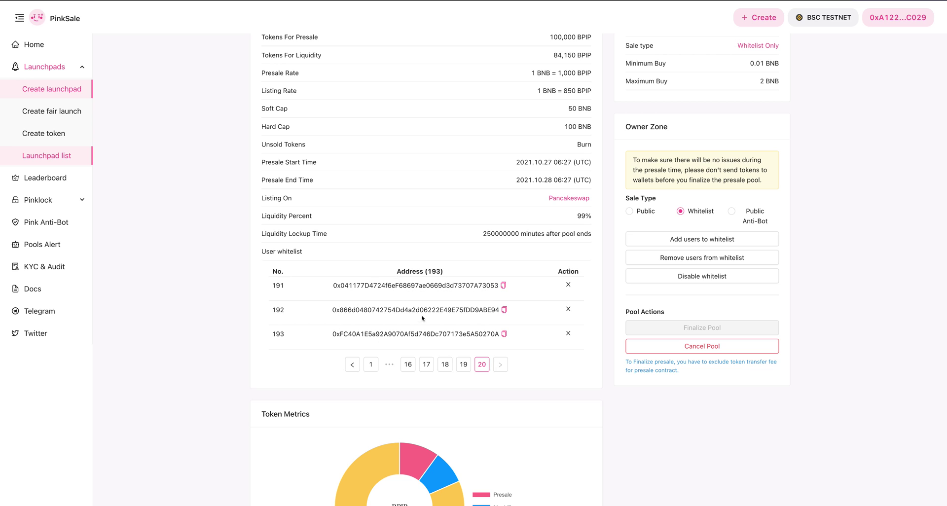
scroll(402, 313, "up", 5)
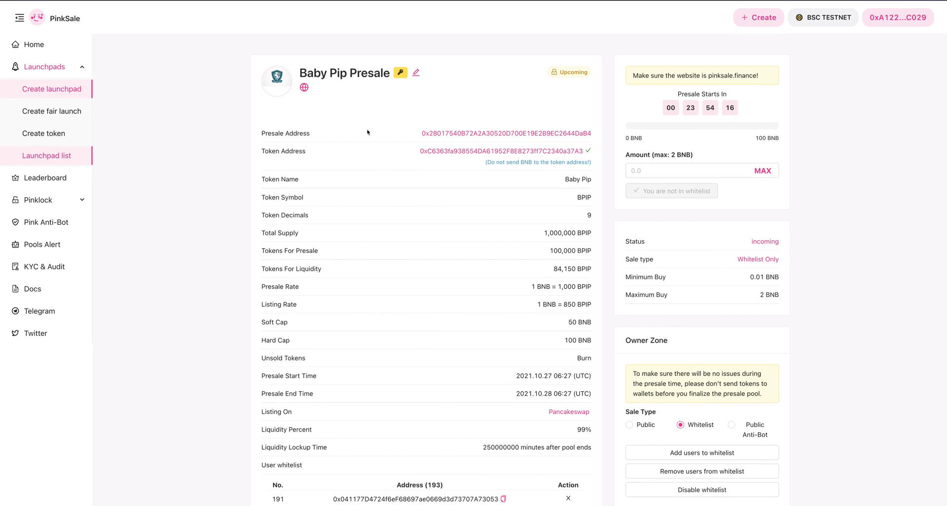
scroll(367, 134, "down", 2)
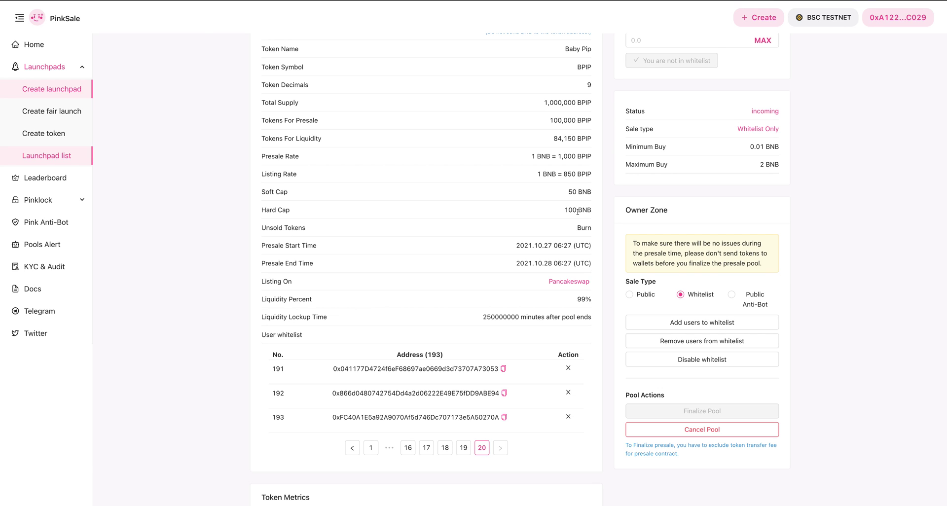
scroll(520, 207, "down", 1)
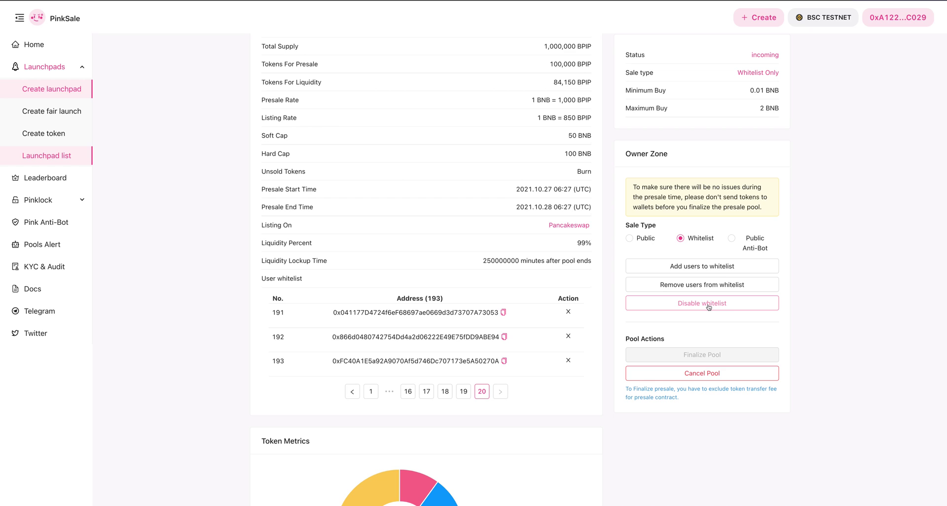
Scroll through the Baby Pip pool page to check the whitelist status and sale type
scroll(709, 307, "up", 1)
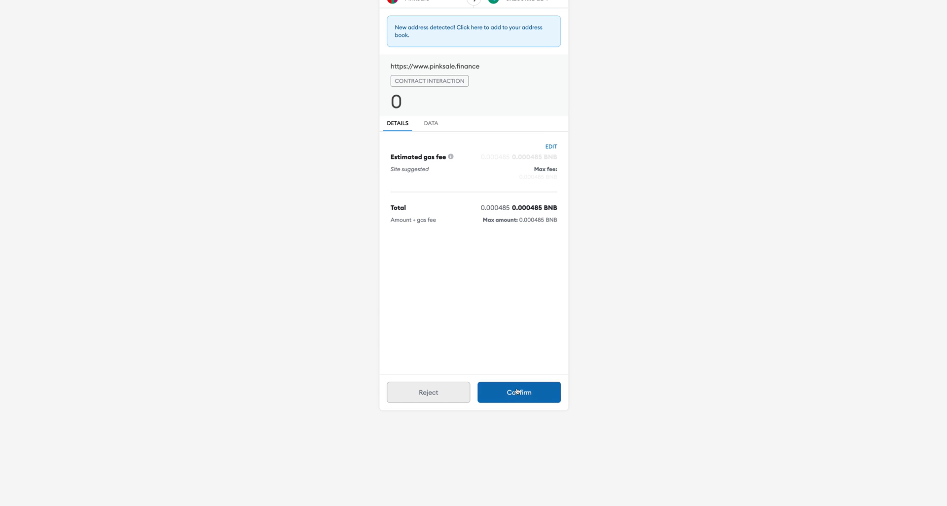
scroll(608, 334, "up", 2)
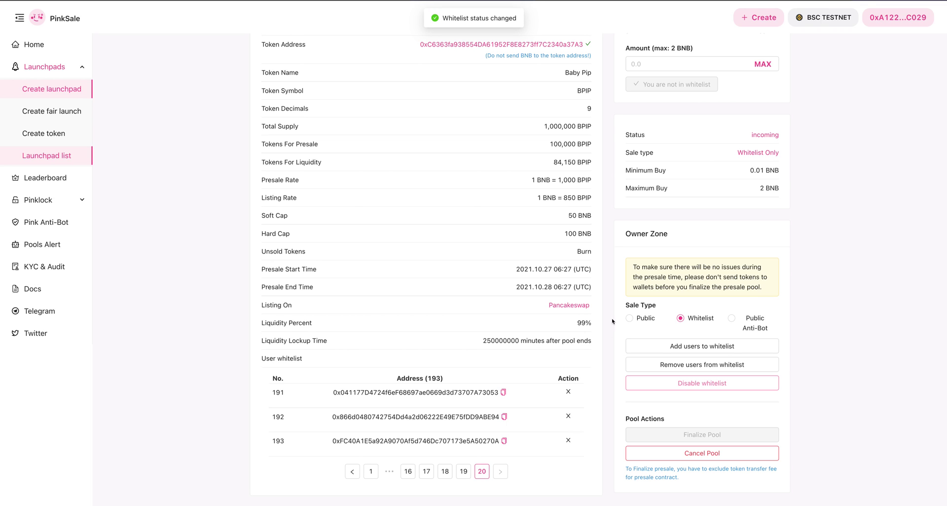
scroll(611, 286, "down", 1)
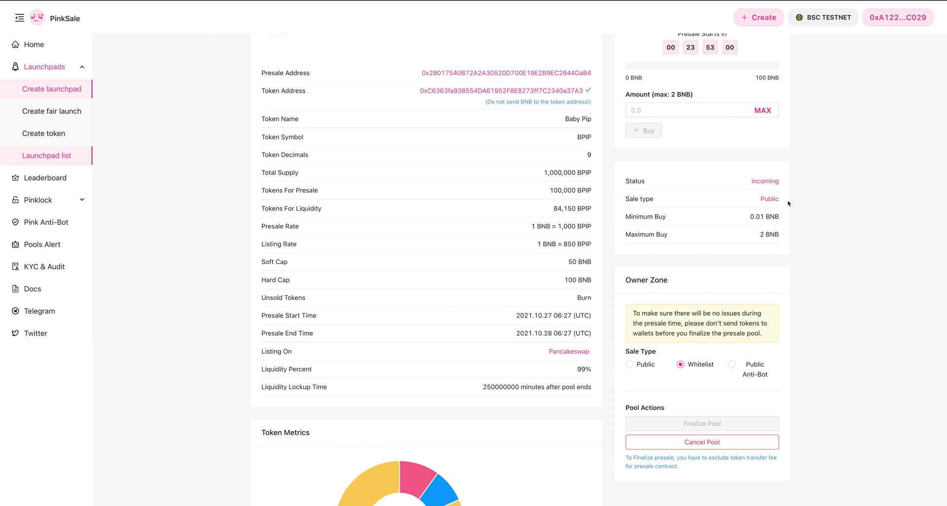
scroll(610, 200, "up", 3)
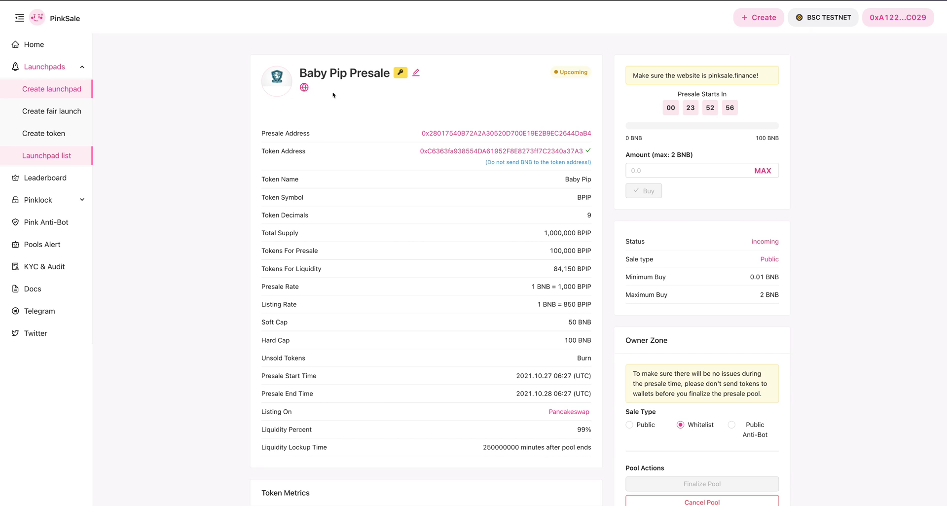
scroll(609, 149, "down", 2)
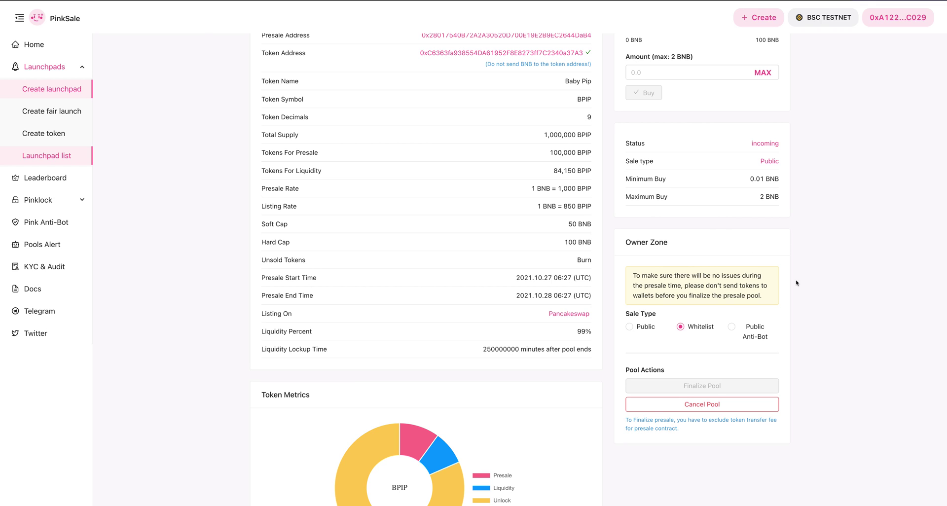
scroll(610, 305, "down", 2)
scroll(611, 306, "down", 1)
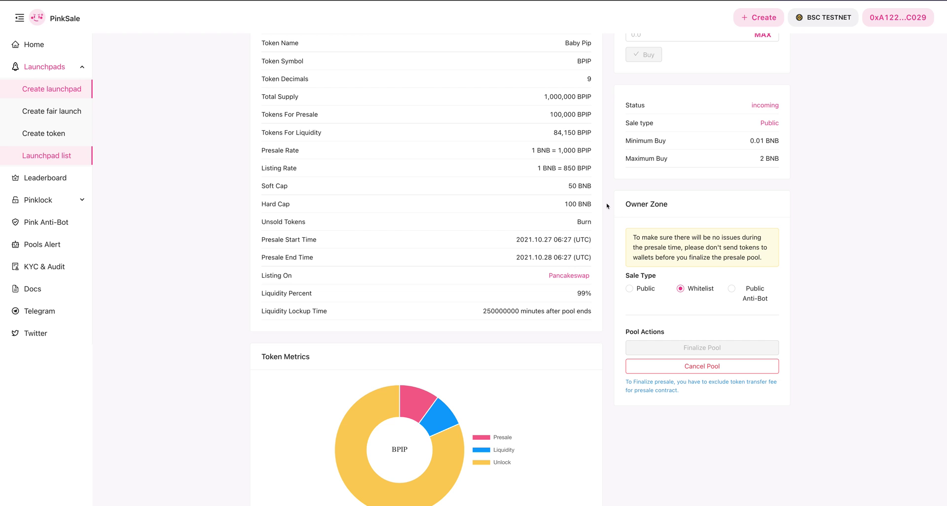
scroll(607, 206, "up", 5)
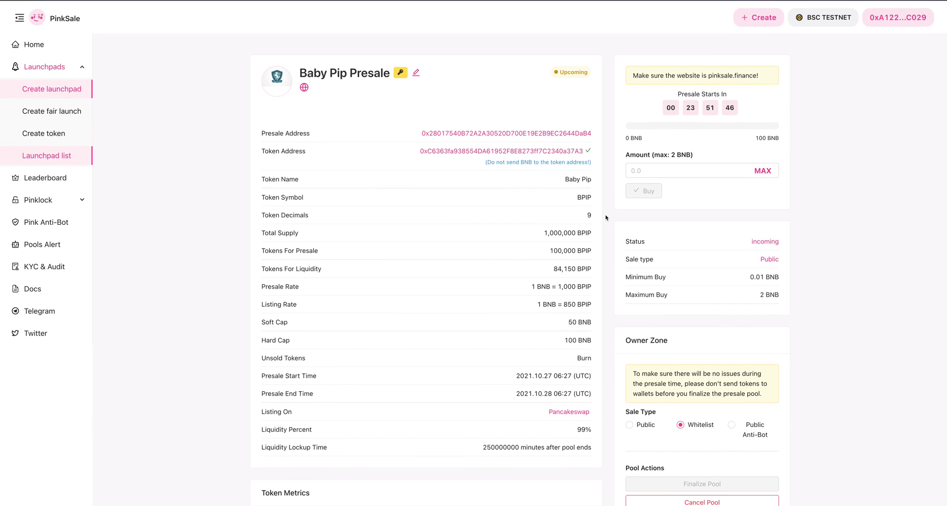
scroll(606, 217, "down", 2)
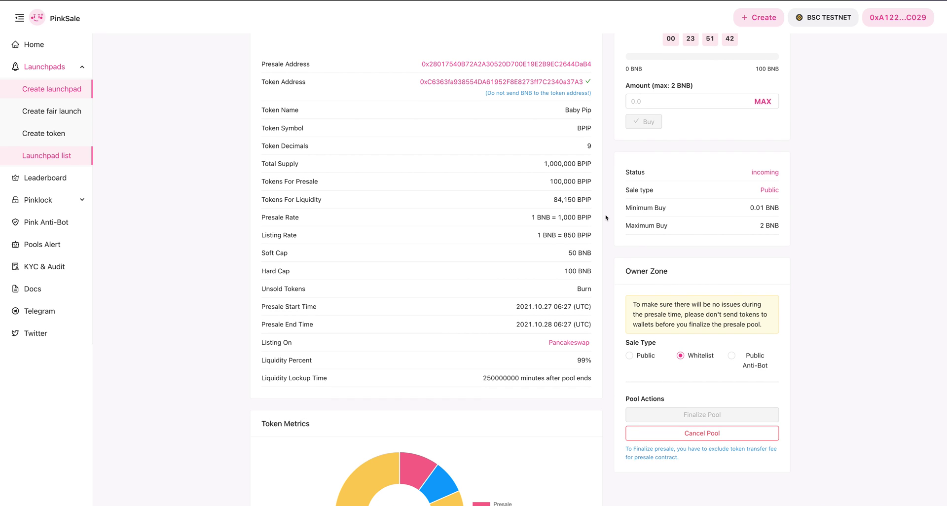
scroll(606, 217, "down", 5)
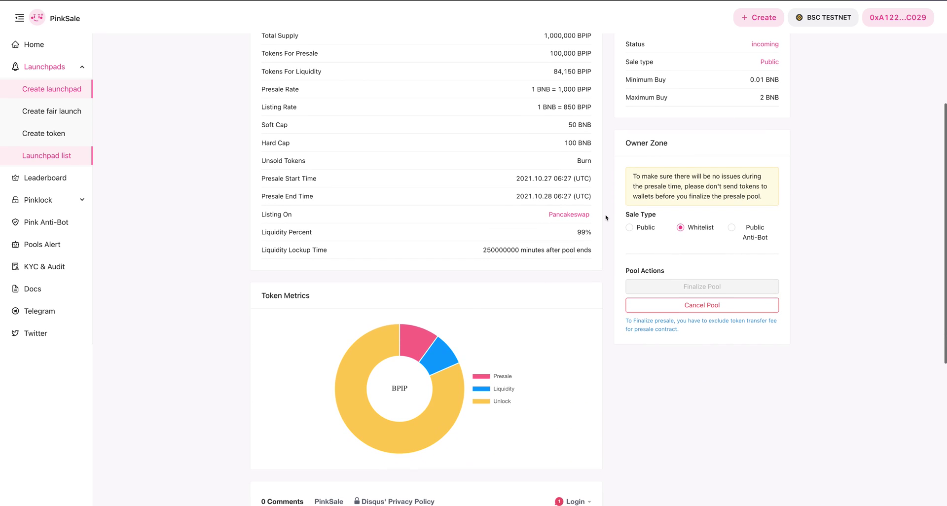
scroll(606, 218, "up", 8)
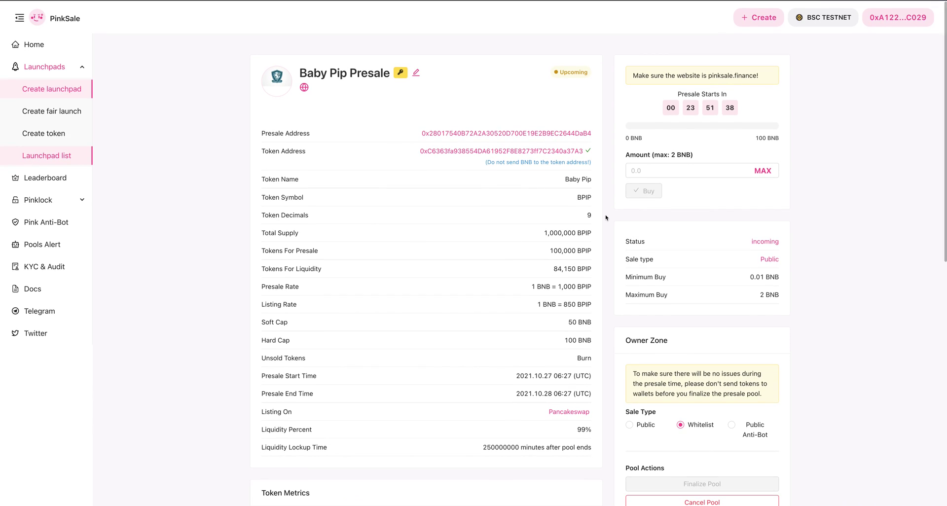